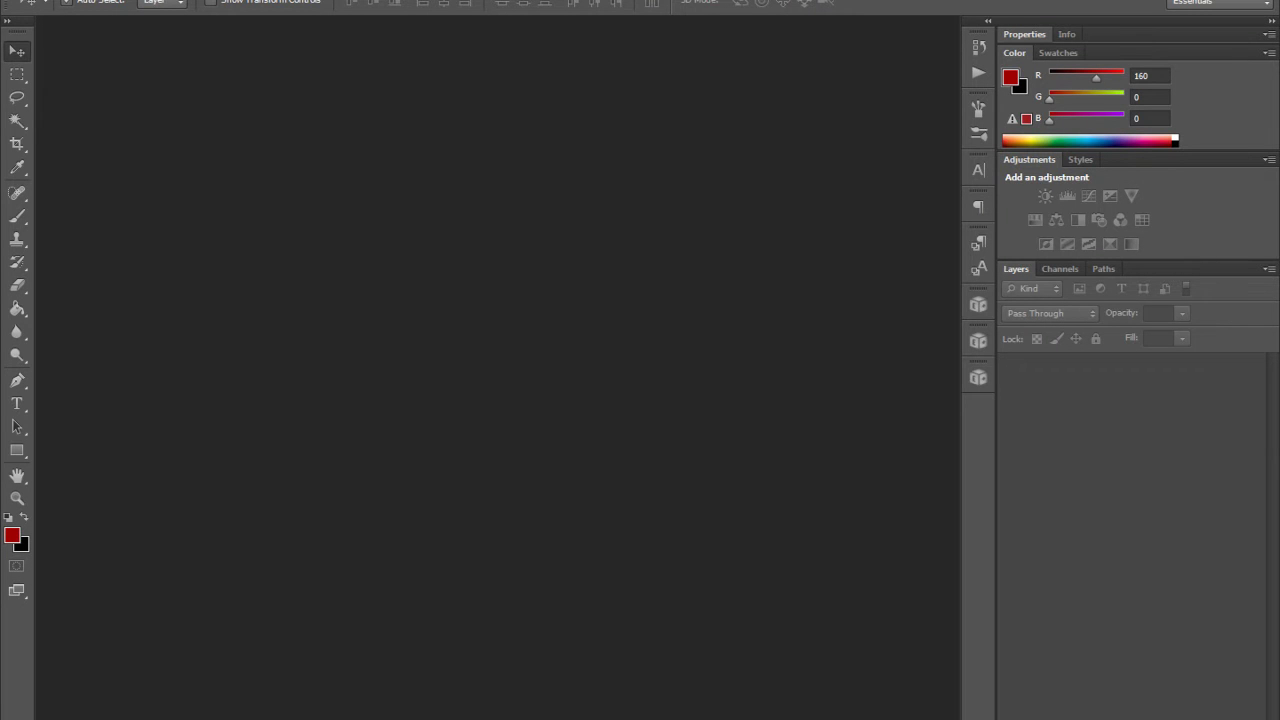
# Step: Open ek128_524_css_parallax_scrolling.psd from the vidtest folder in Photoshop
pyautogui.hotkey('alt', 'Tab')
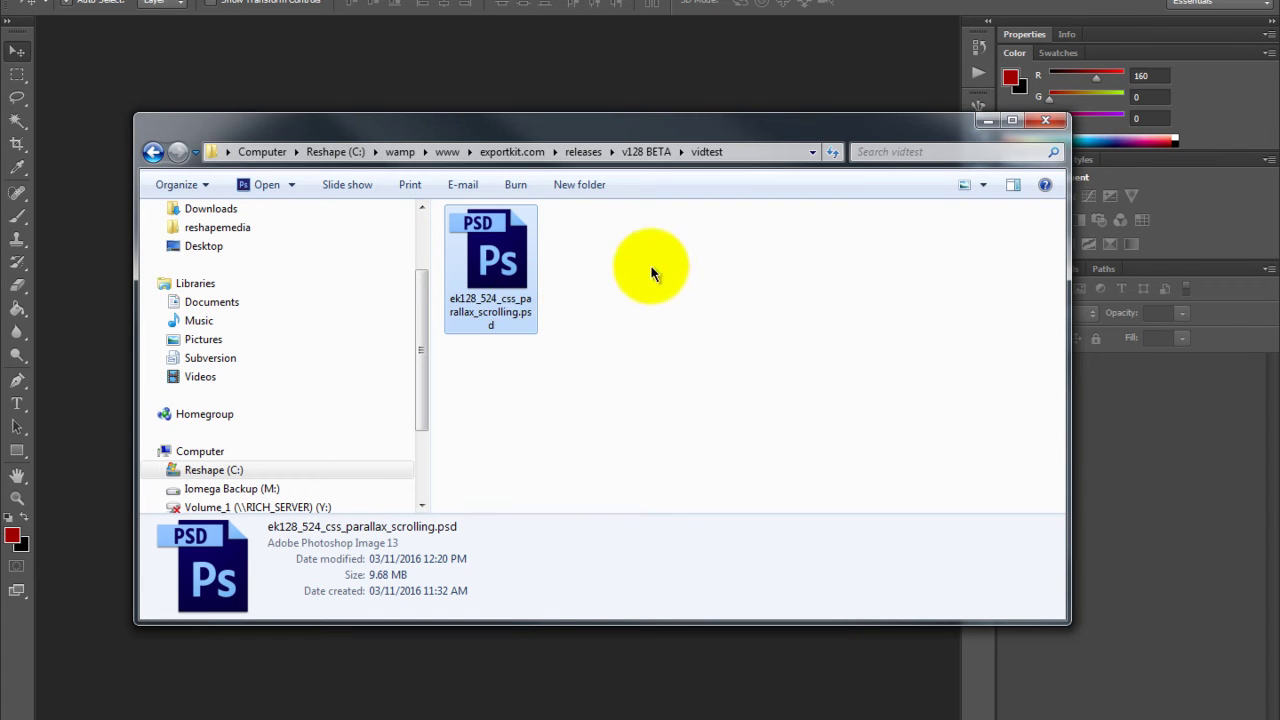
pyautogui.moveTo(517, 262); pyautogui.dragTo(313, 83)
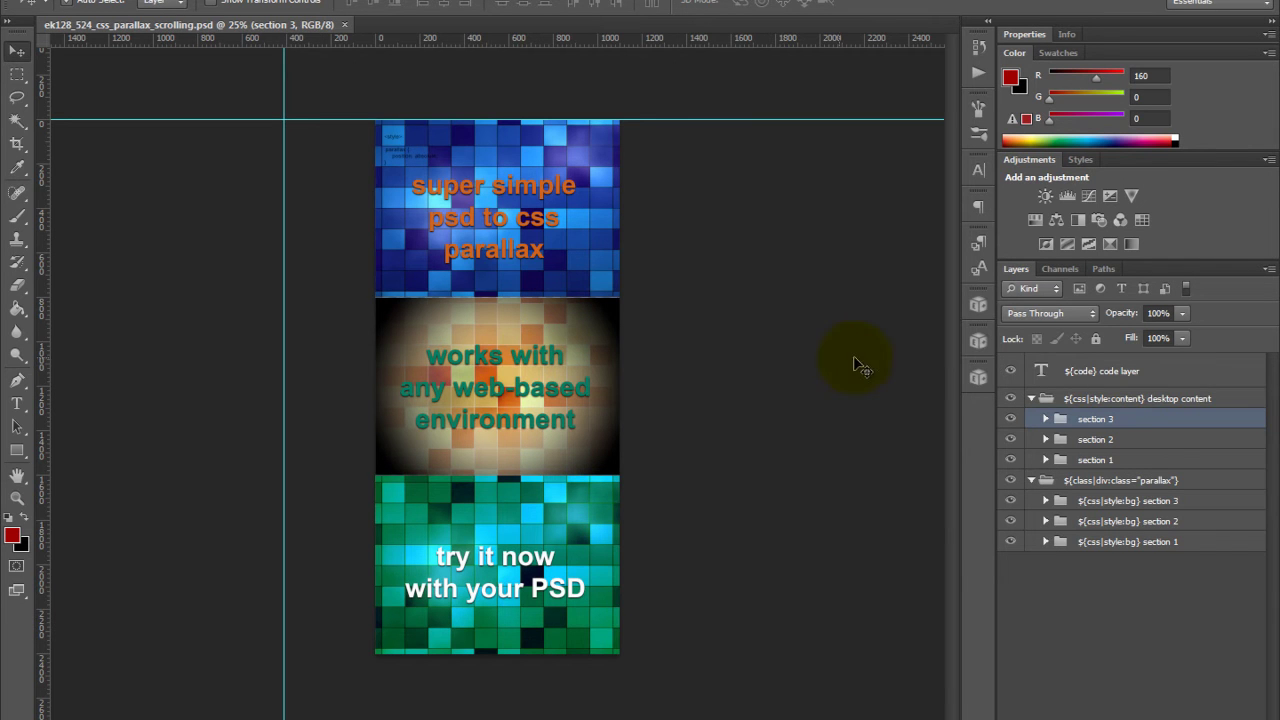
pyautogui.click(1068, 366)
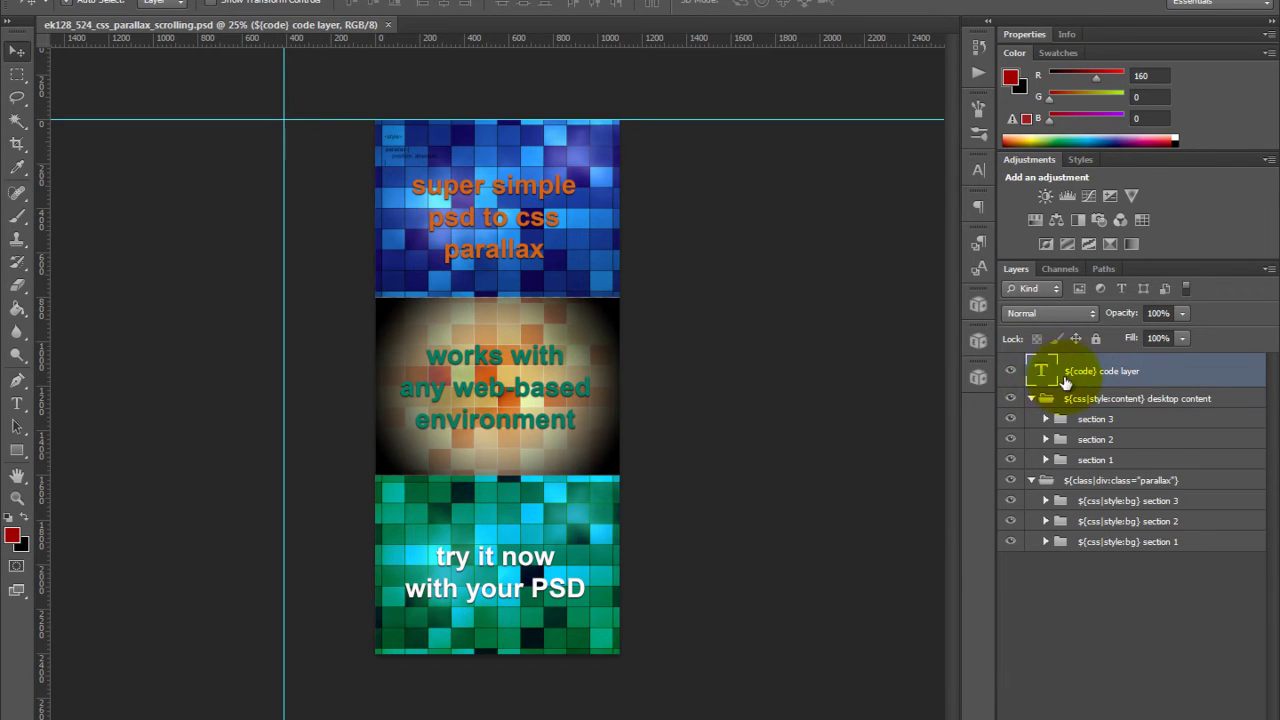
pyautogui.click(570, 232)
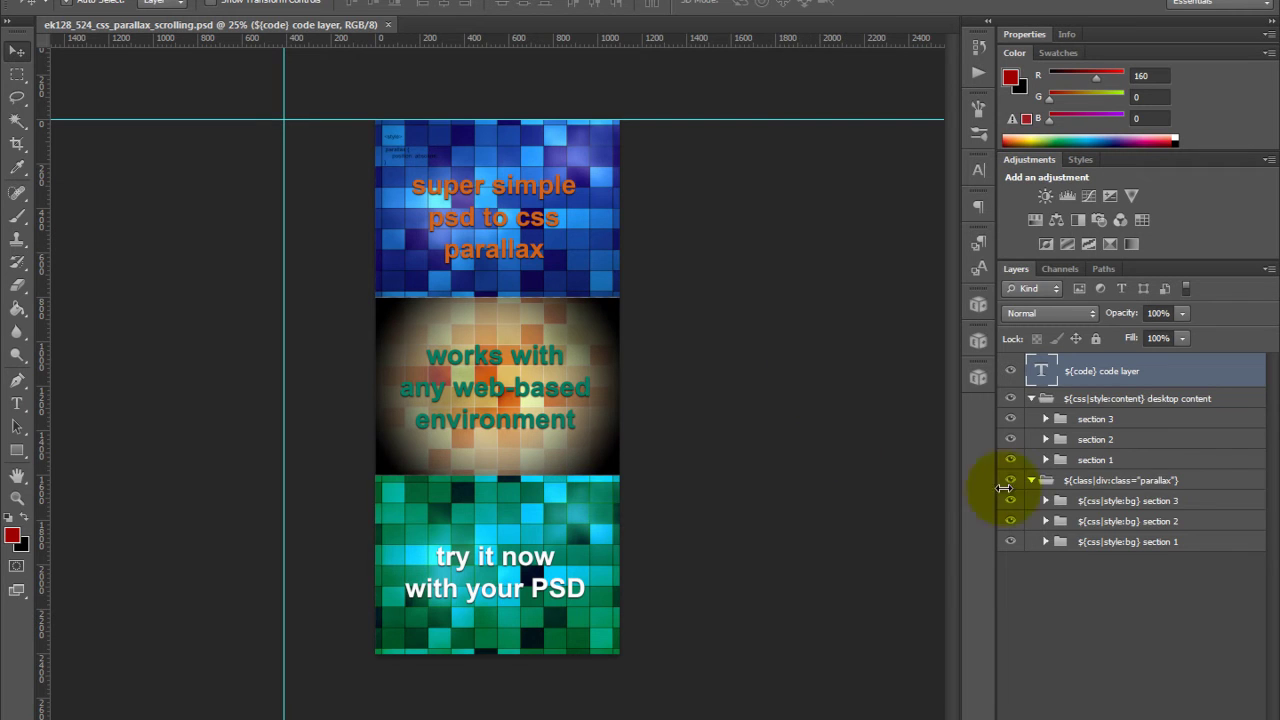
pyautogui.click(1165, 484)
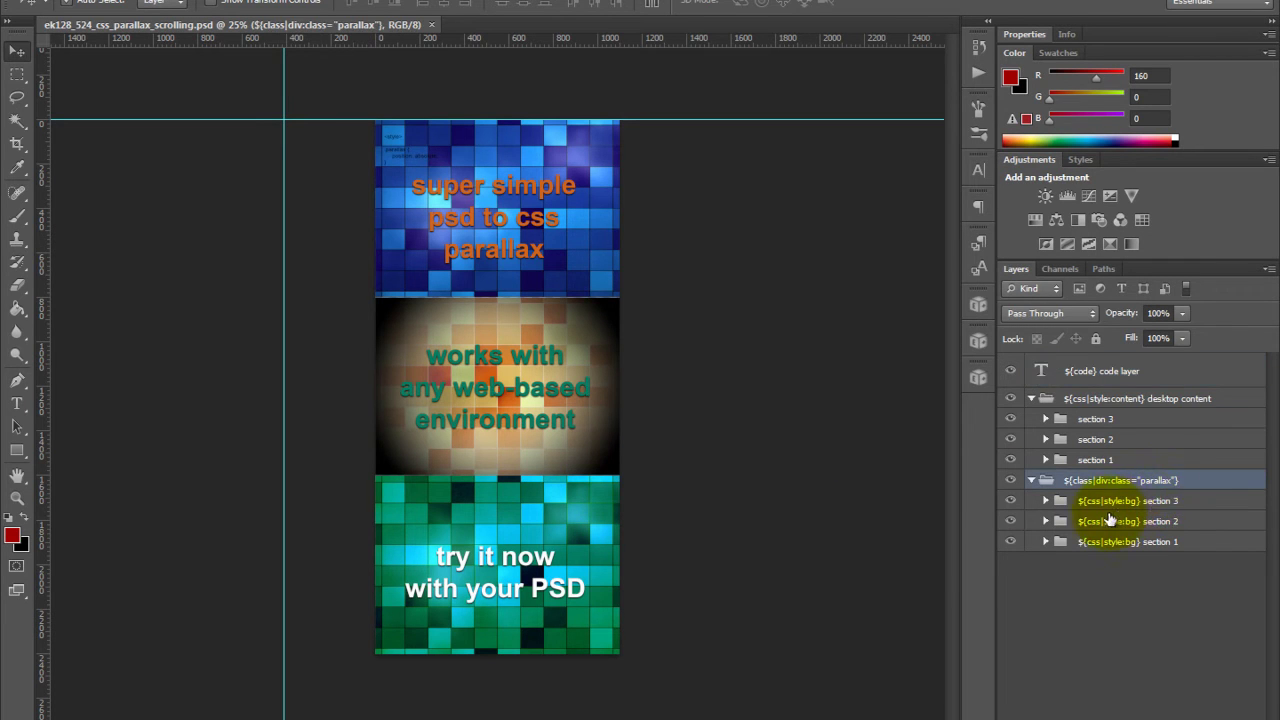
pyautogui.click(1152, 505)
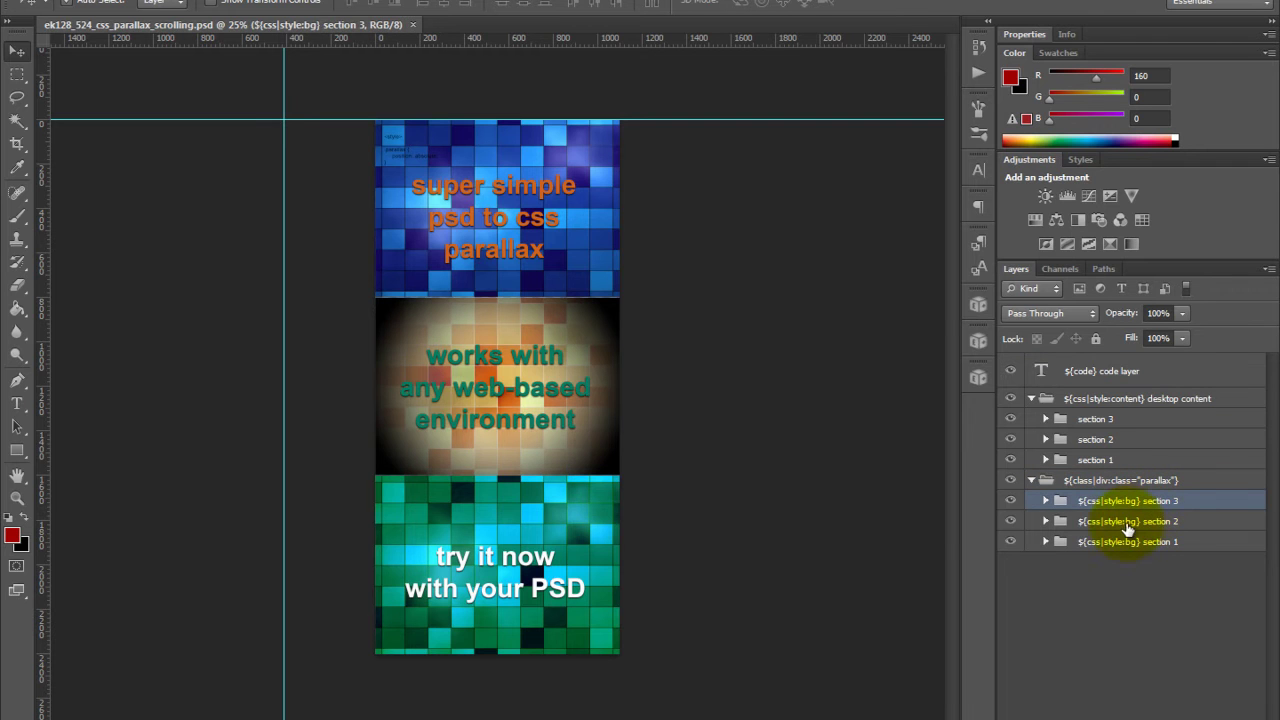
pyautogui.keyDown('ctrl'); pyautogui.click(603, 262); pyautogui.keyUp('ctrl')
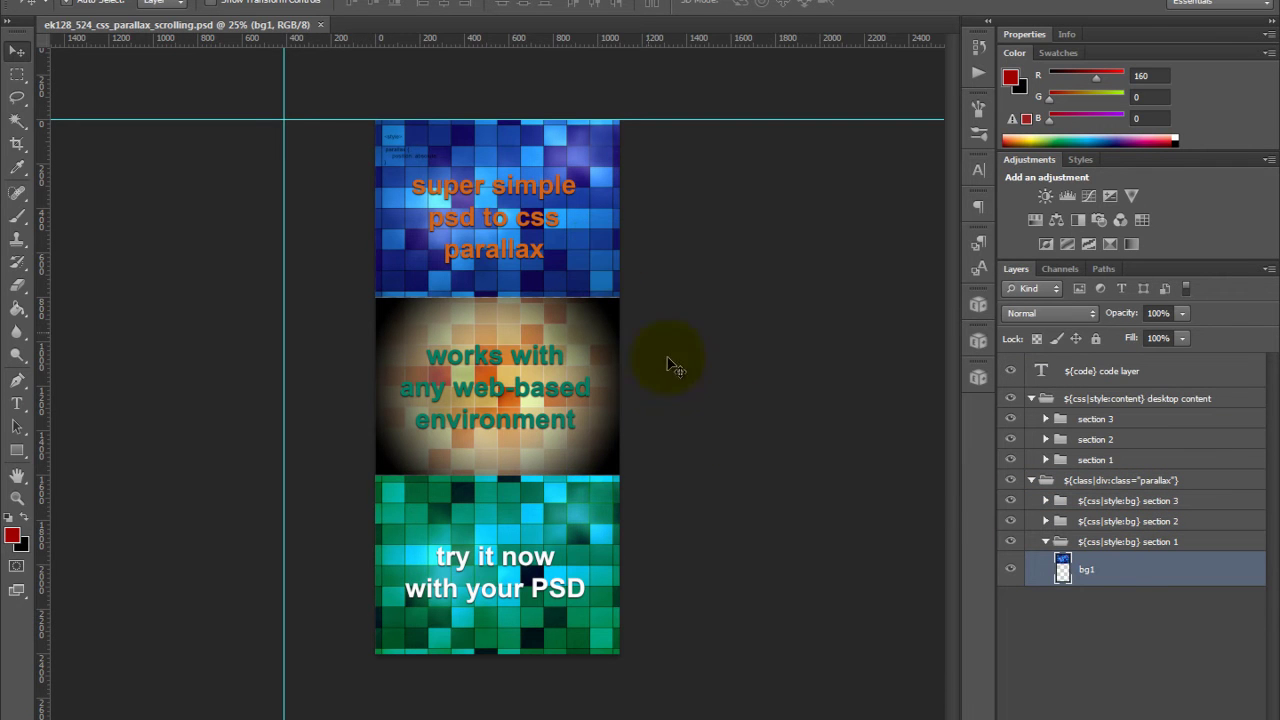
pyautogui.keyDown('ctrl'); pyautogui.click(571, 444); pyautogui.keyUp('ctrl')
pyautogui.keyDown('ctrl'); pyautogui.click(589, 508); pyautogui.keyUp('ctrl')
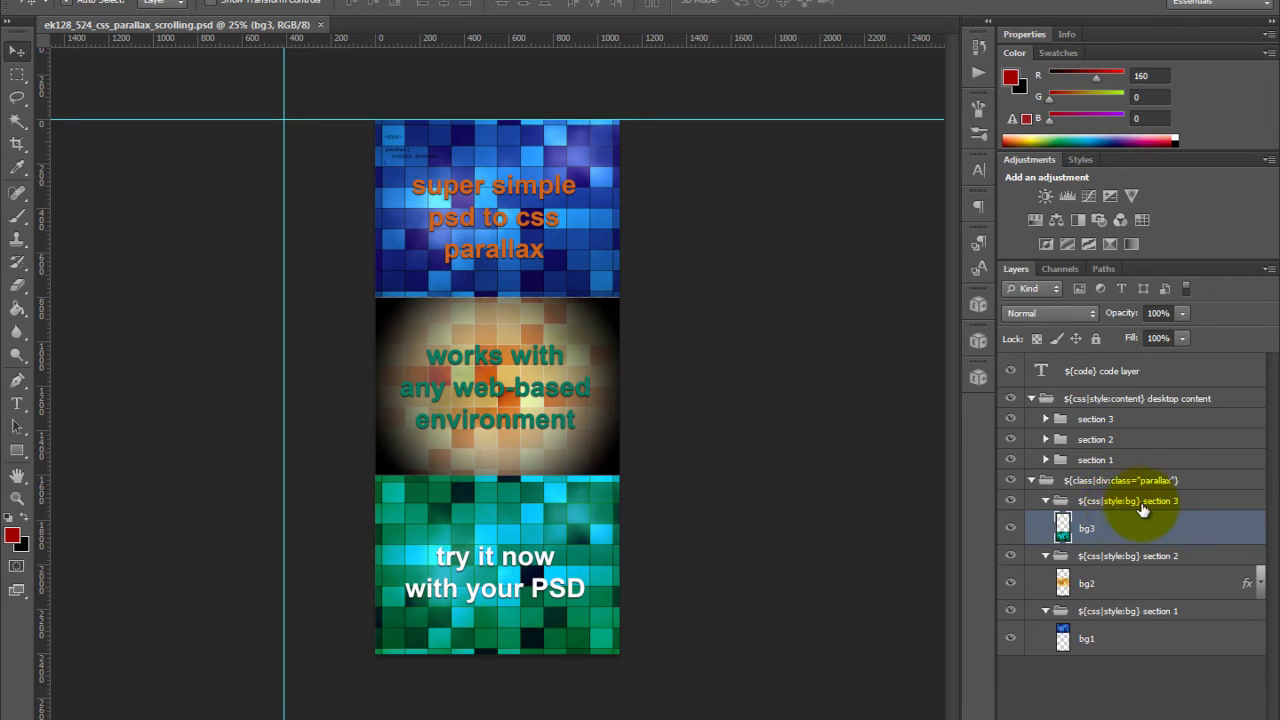
pyautogui.click(1090, 503)
pyautogui.click(1046, 500)
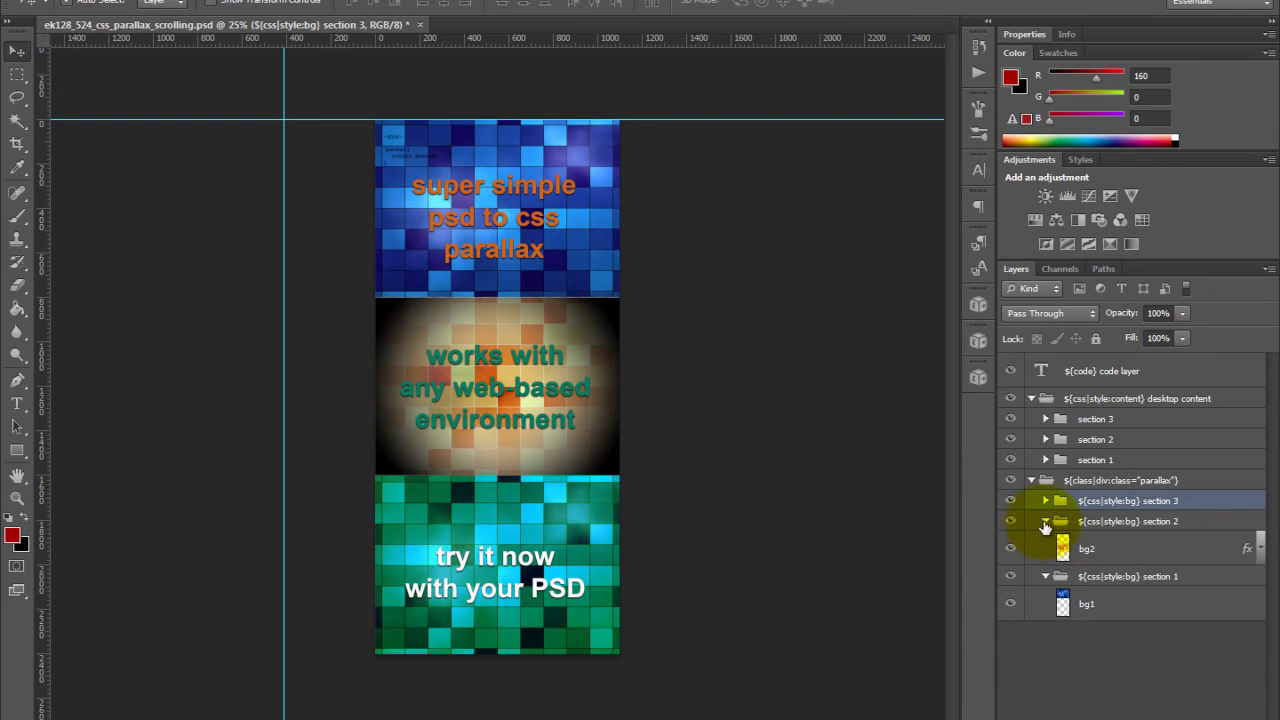
pyautogui.click(1046, 521)
pyautogui.click(1058, 541)
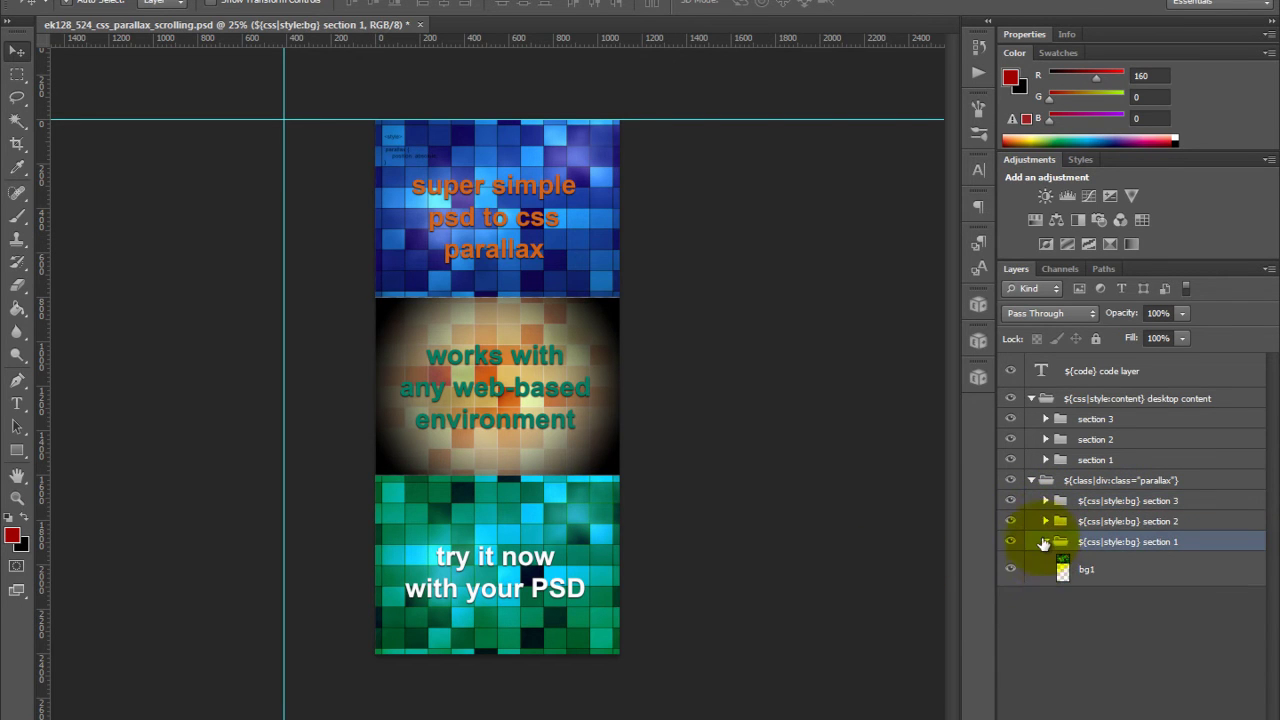
pyautogui.click(1046, 541)
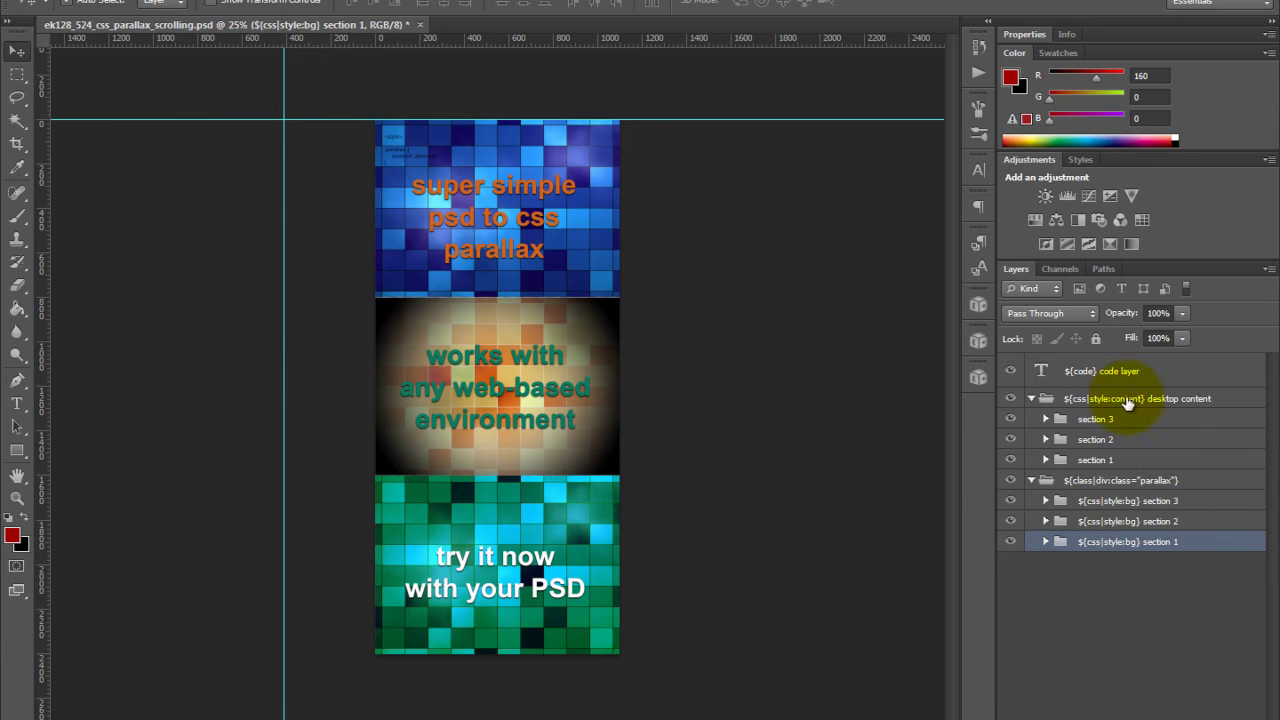
pyautogui.click(478, 192)
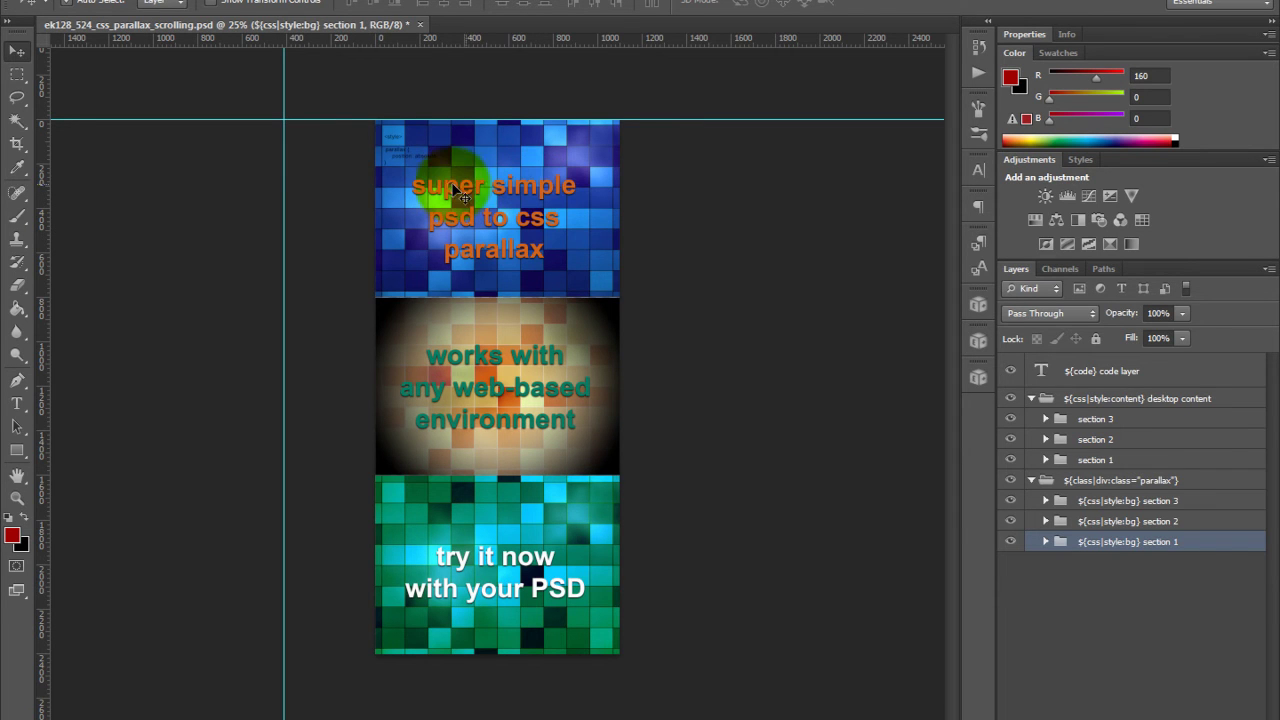
pyautogui.click(453, 190)
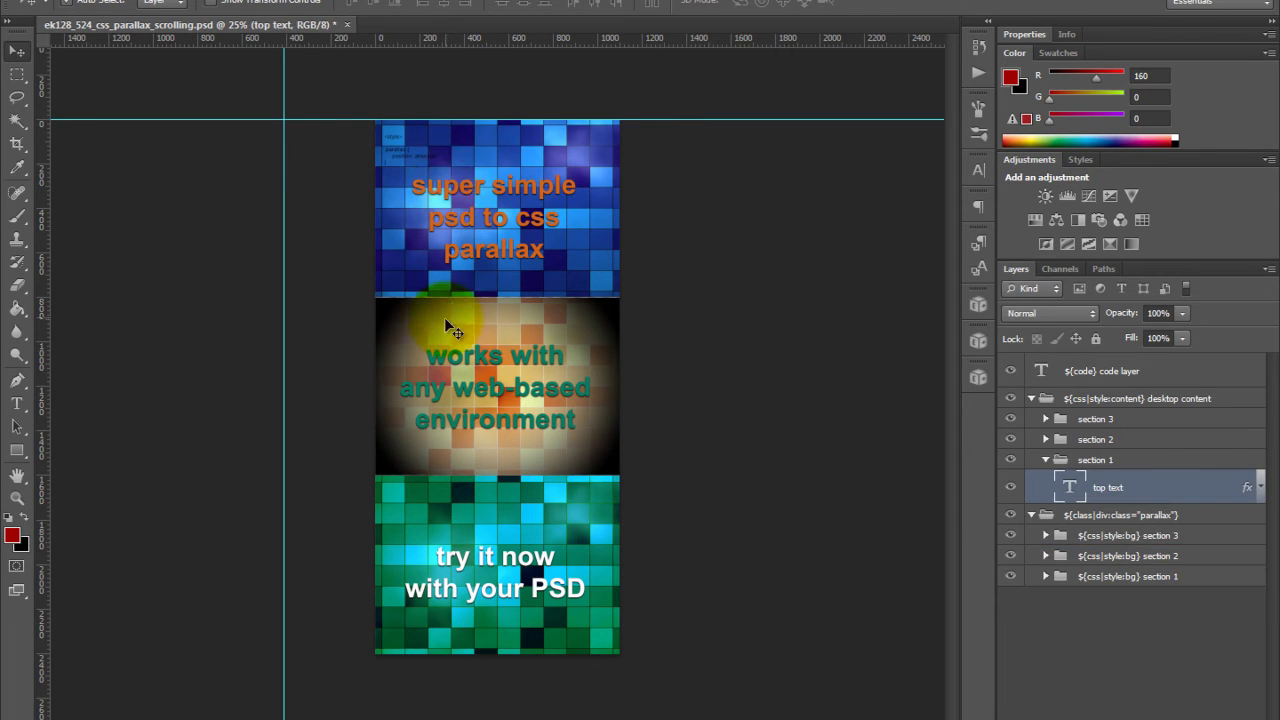
pyautogui.click(478, 370)
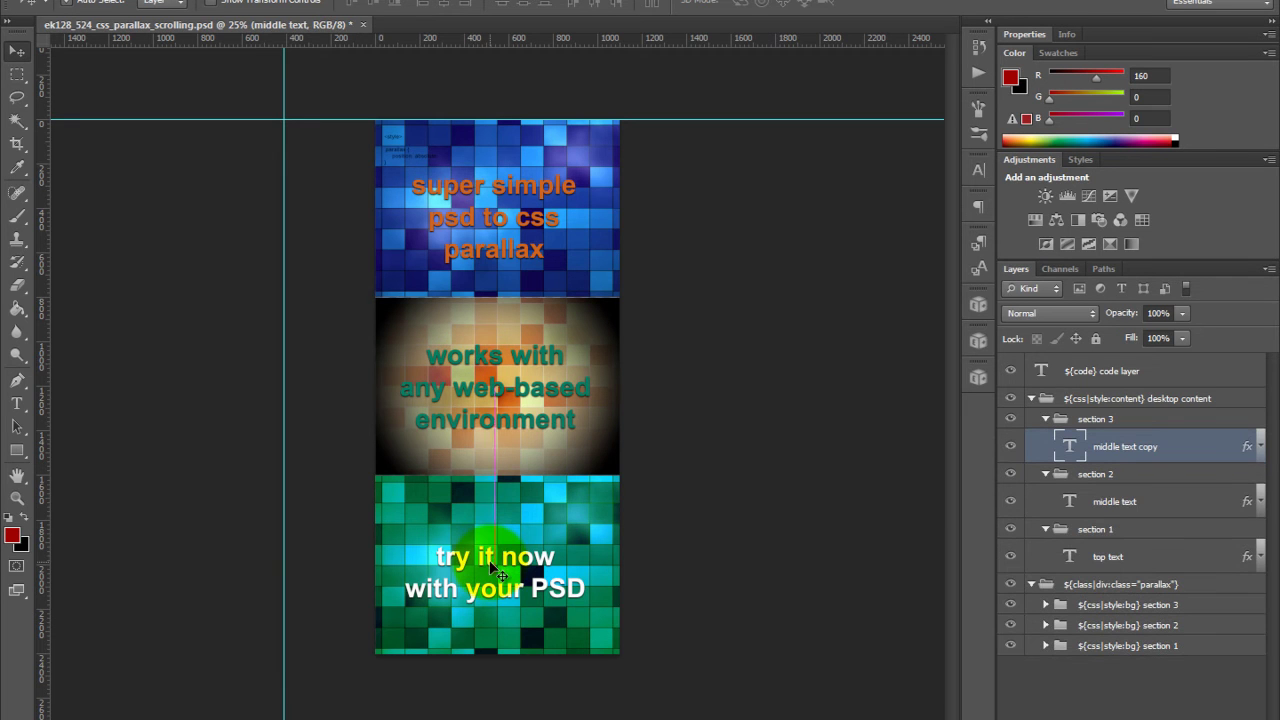
pyautogui.hotkey('ctrl', 'j')
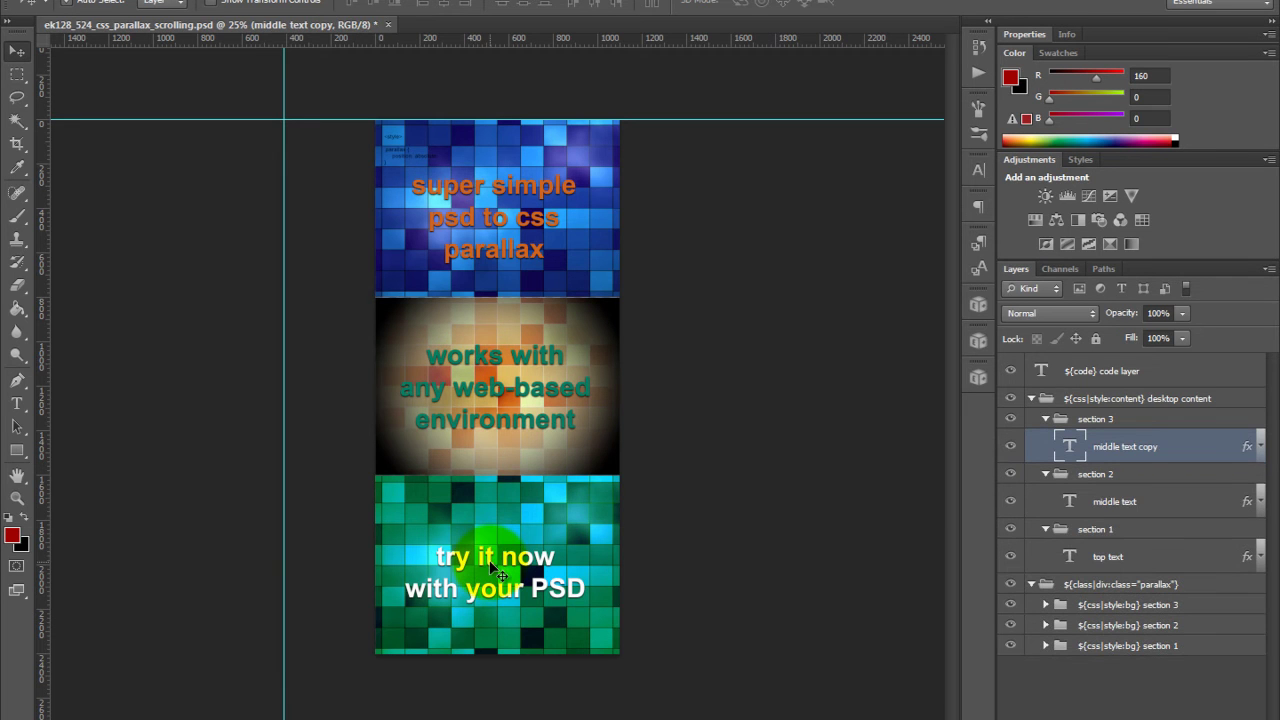
pyautogui.click(1045, 530)
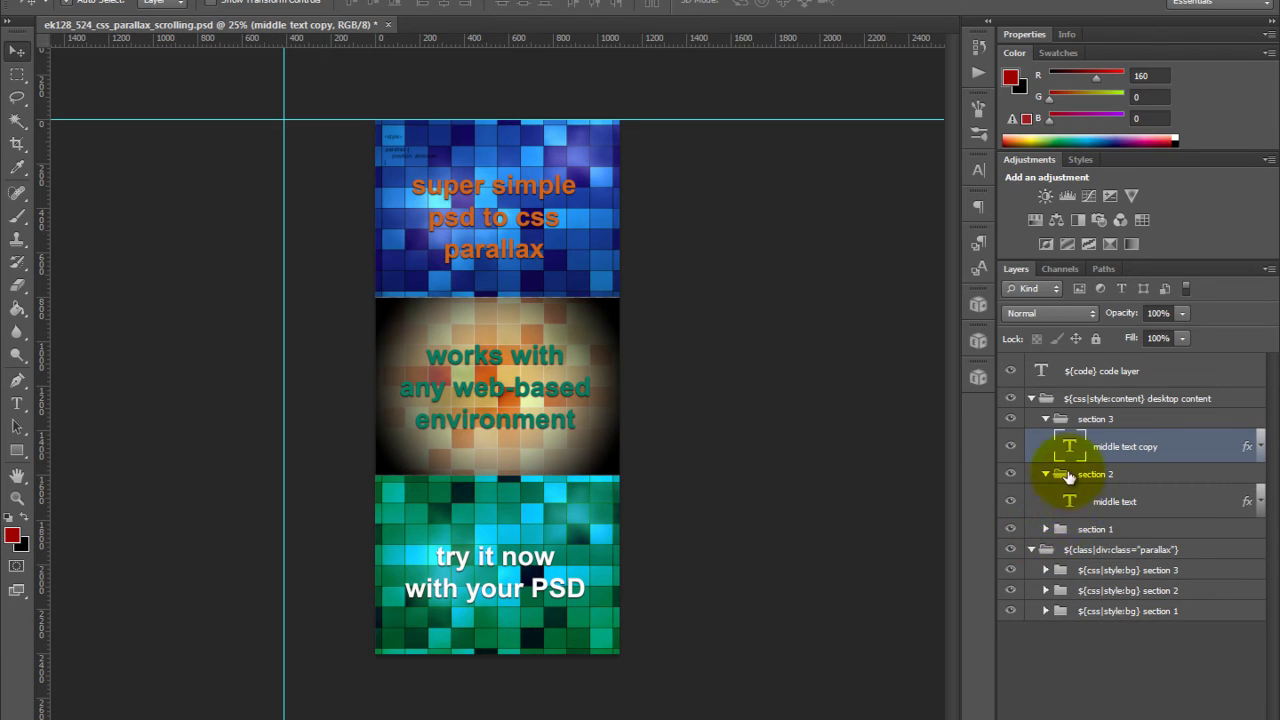
pyautogui.click(1046, 474)
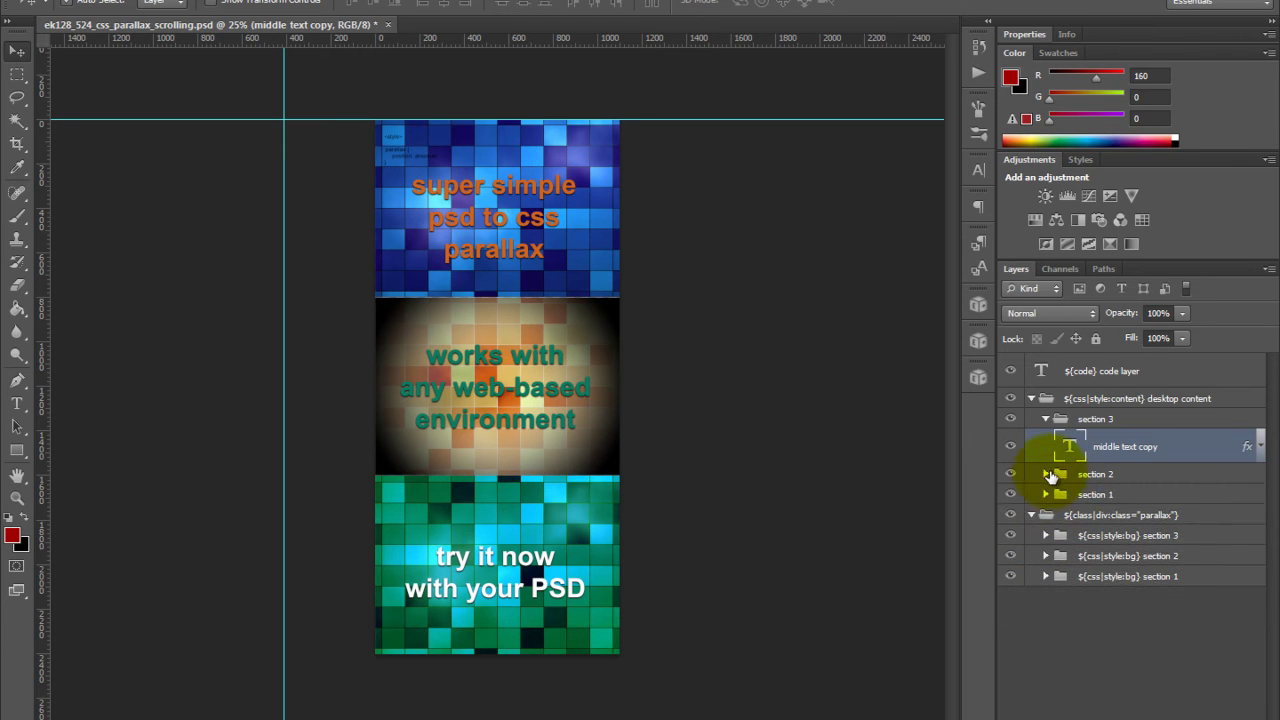
pyautogui.click(1041, 424)
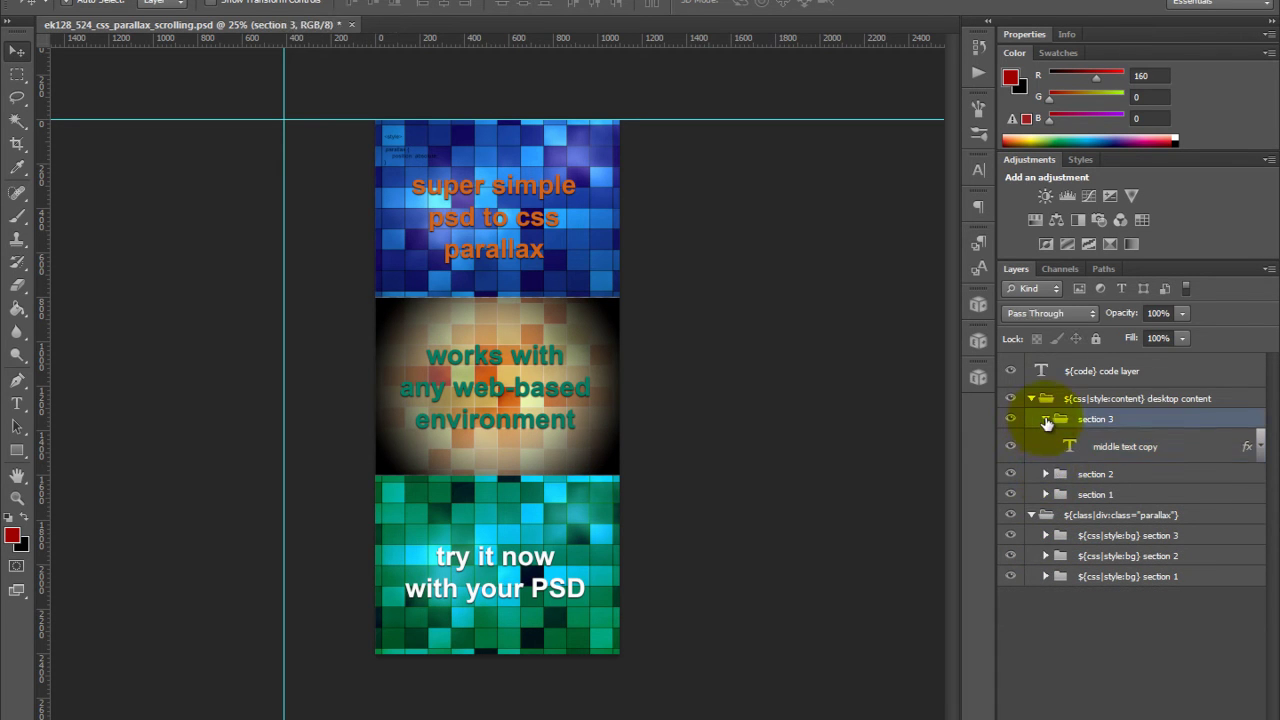
pyautogui.click(1045, 420)
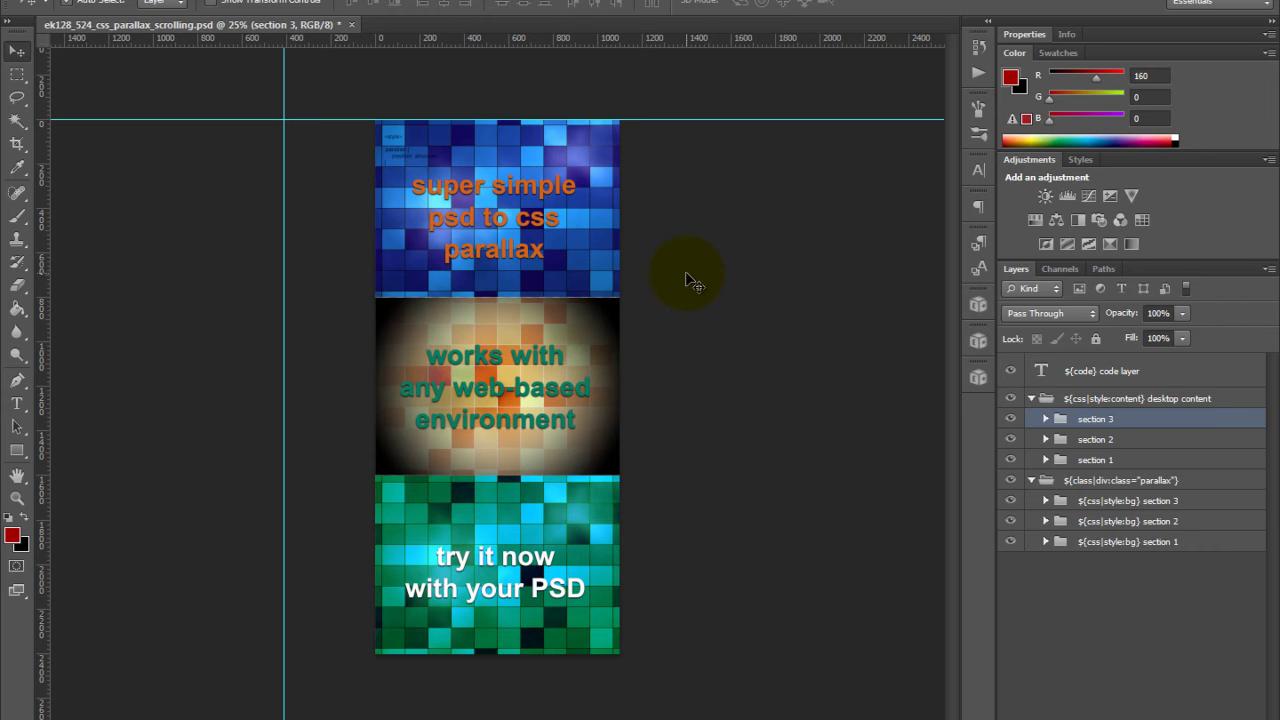
# Step: Make the ${code} code layer the active layer in the Layers panel
pyautogui.click(1092, 381)
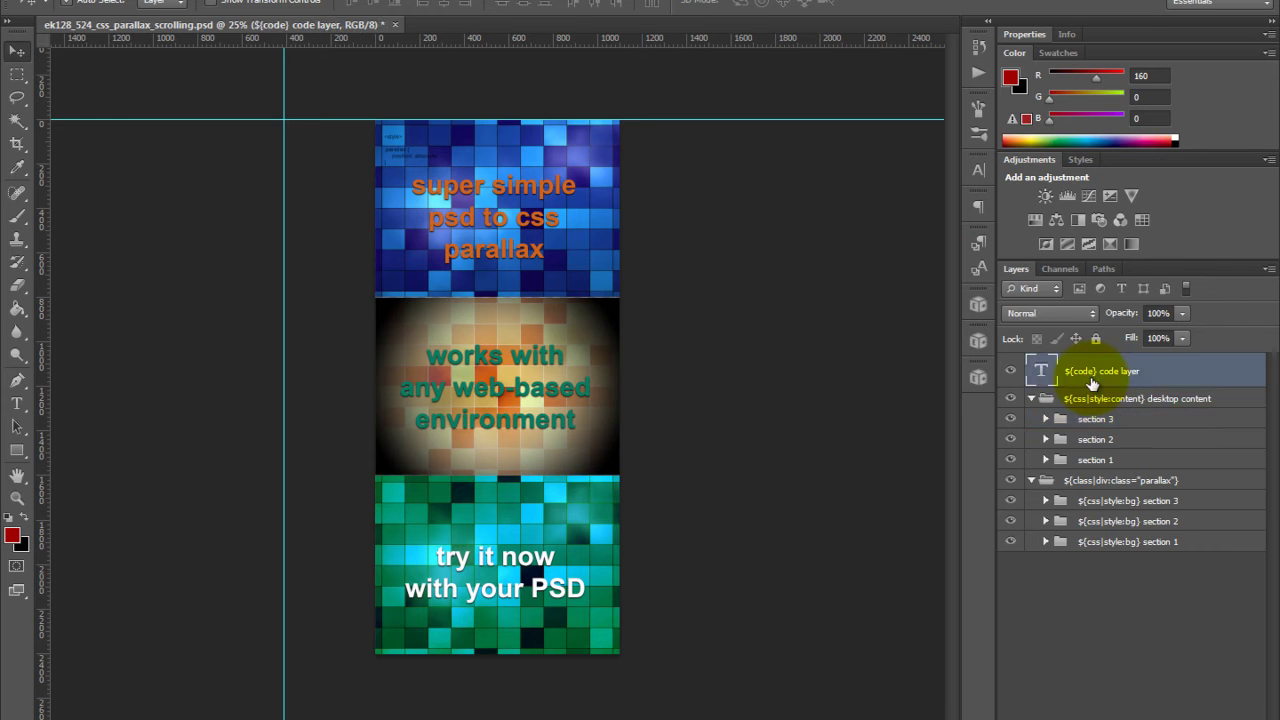
pyautogui.moveTo(393, 138); pyautogui.dragTo(400, 165)
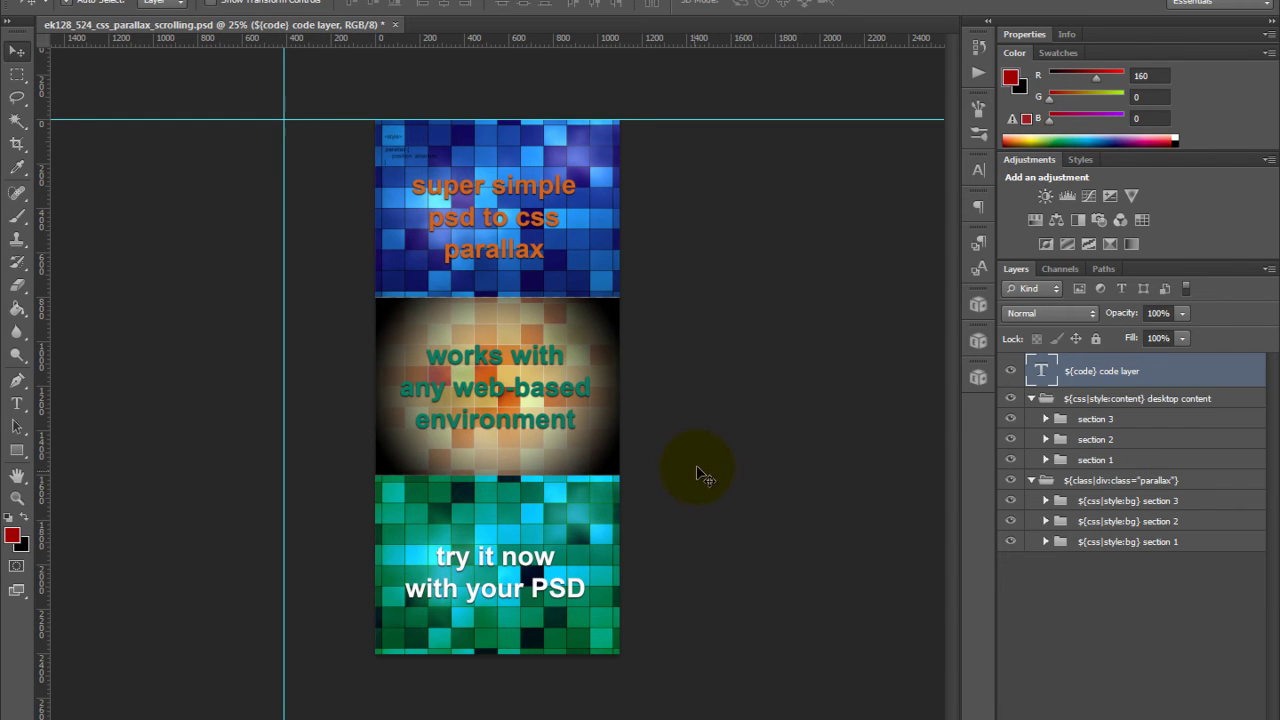
# Step: Export the document as HTML5 with Export Kit and acknowledge the completion alert
pyautogui.click(977, 386)
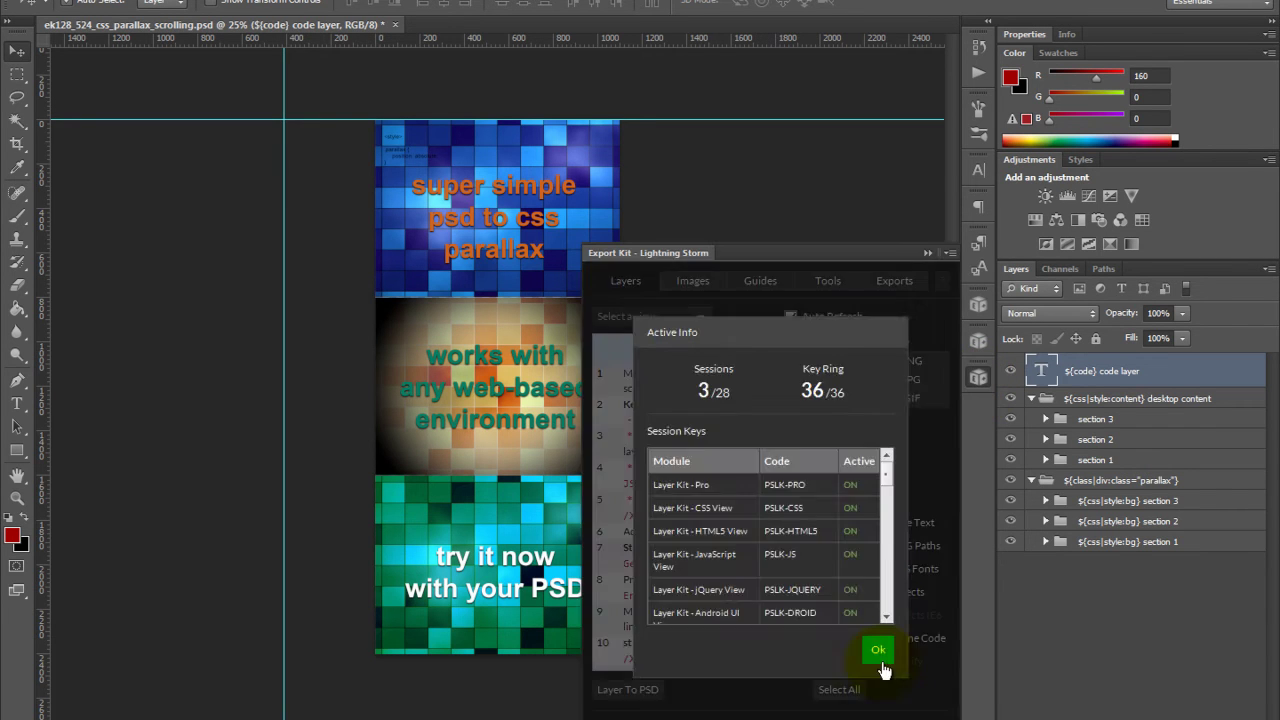
pyautogui.click(910, 292)
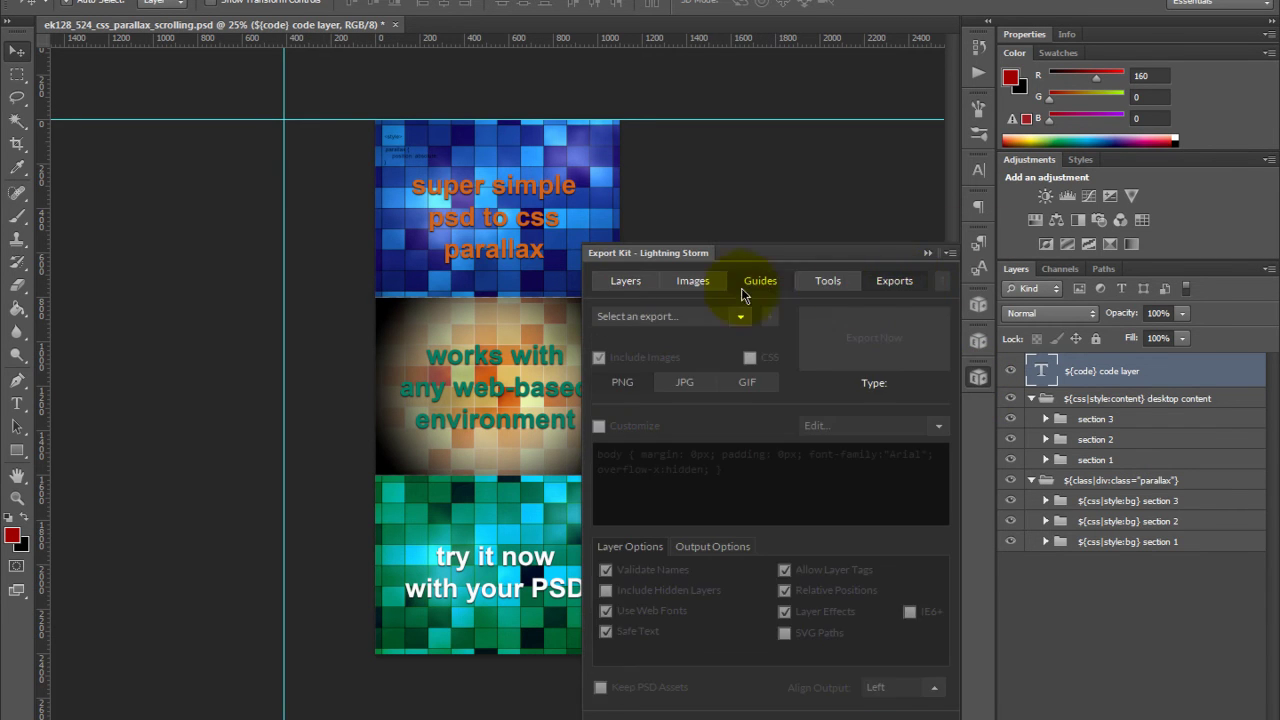
pyautogui.click(742, 317)
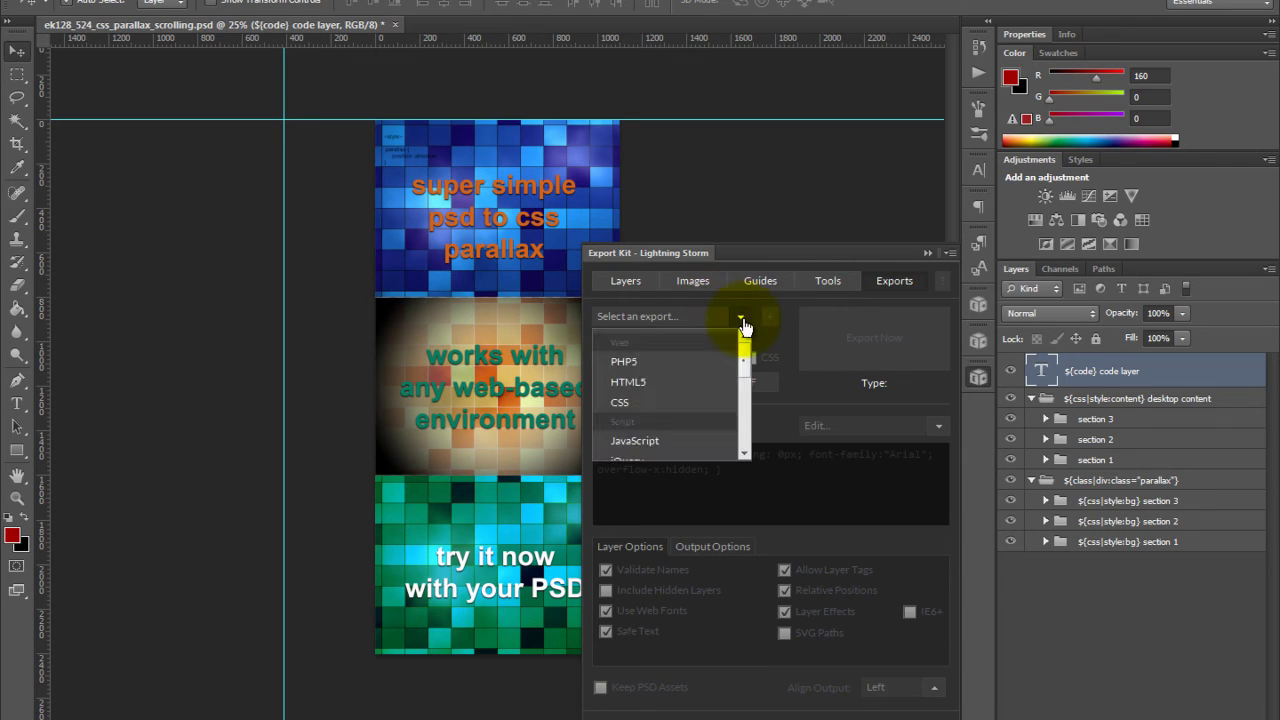
pyautogui.click(628, 382)
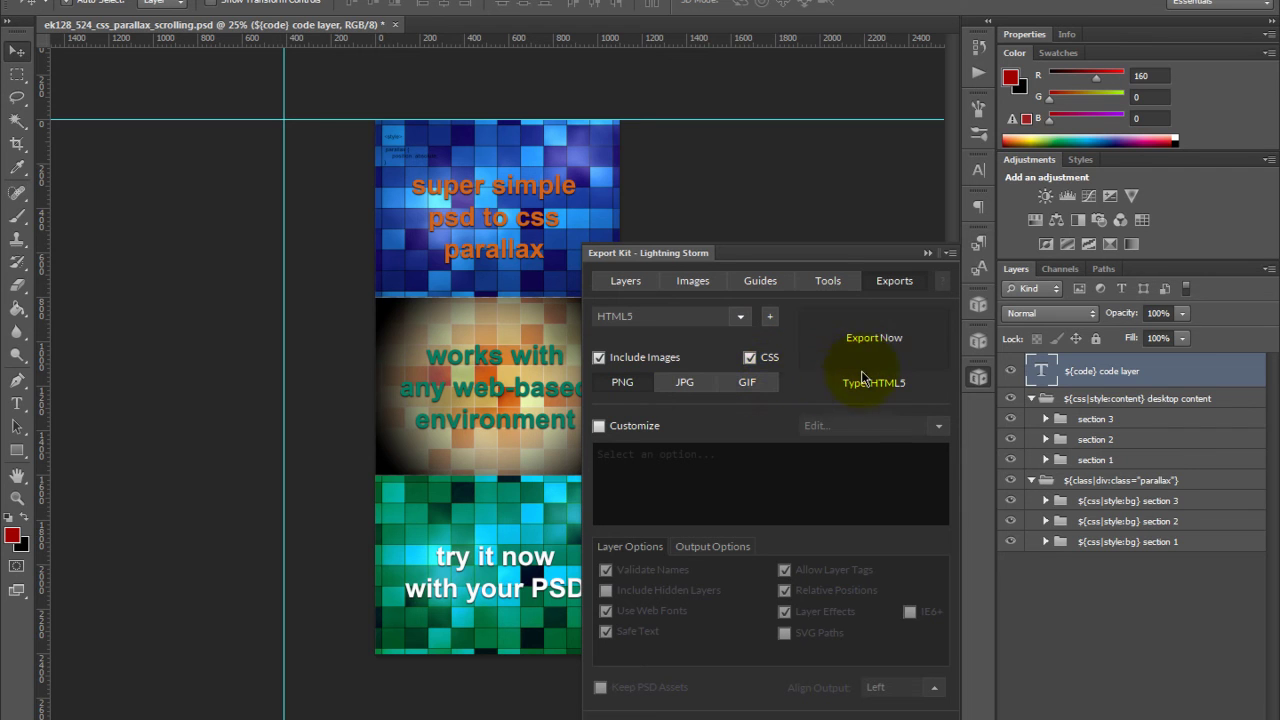
pyautogui.click(895, 364)
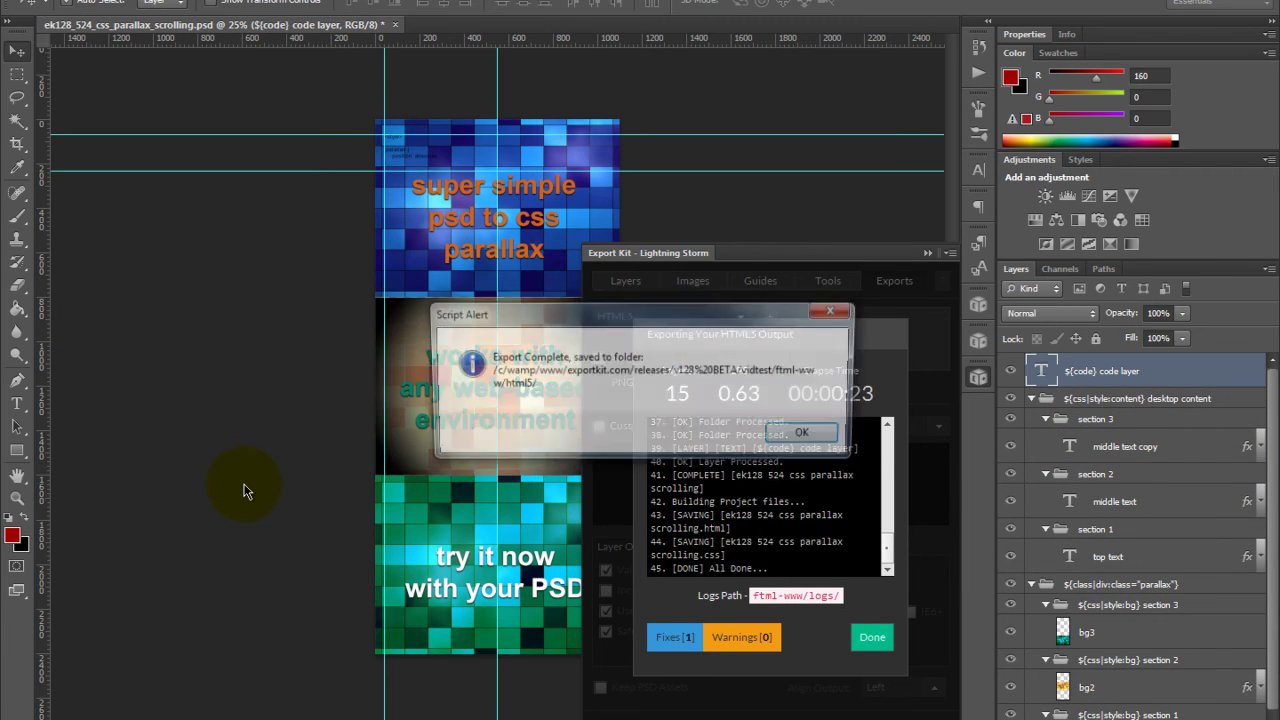
pyautogui.click(810, 432)
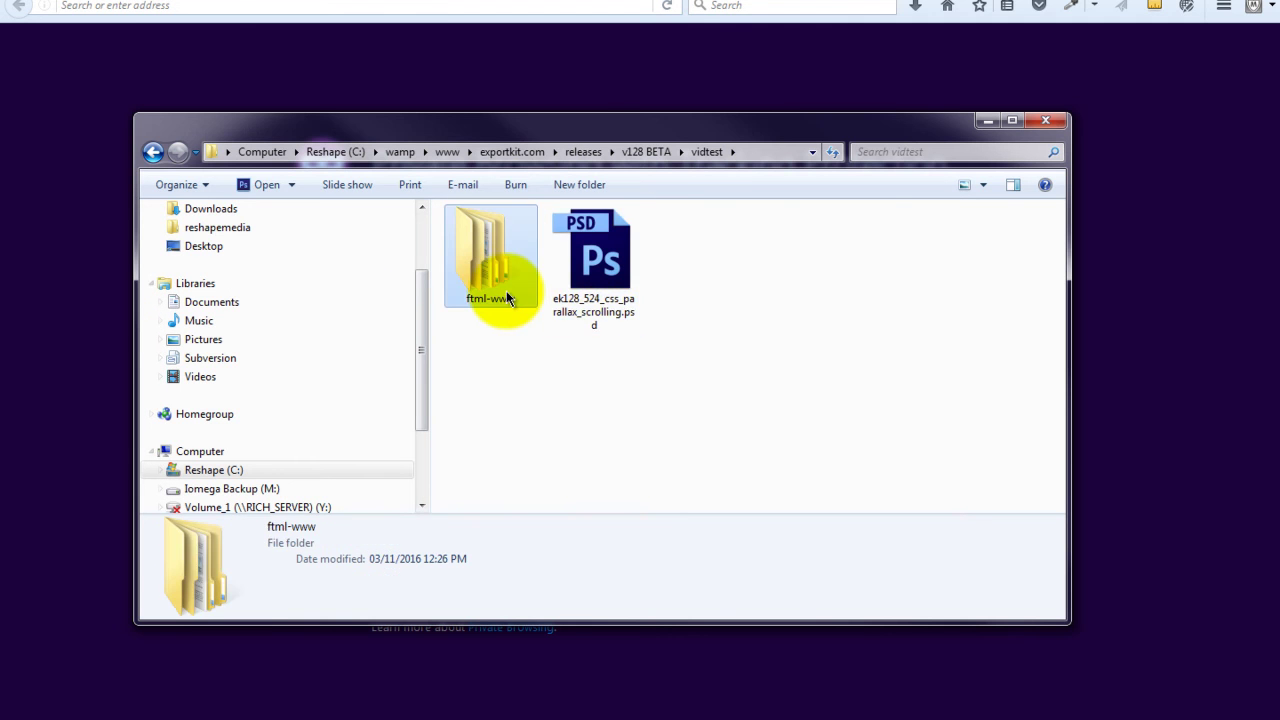
# Step: Load the exported ek128_524_css_parallax_scrolling.html from the html5 output folder into Firefox
pyautogui.doubleClick(506, 291)
pyautogui.doubleClick(559, 232)
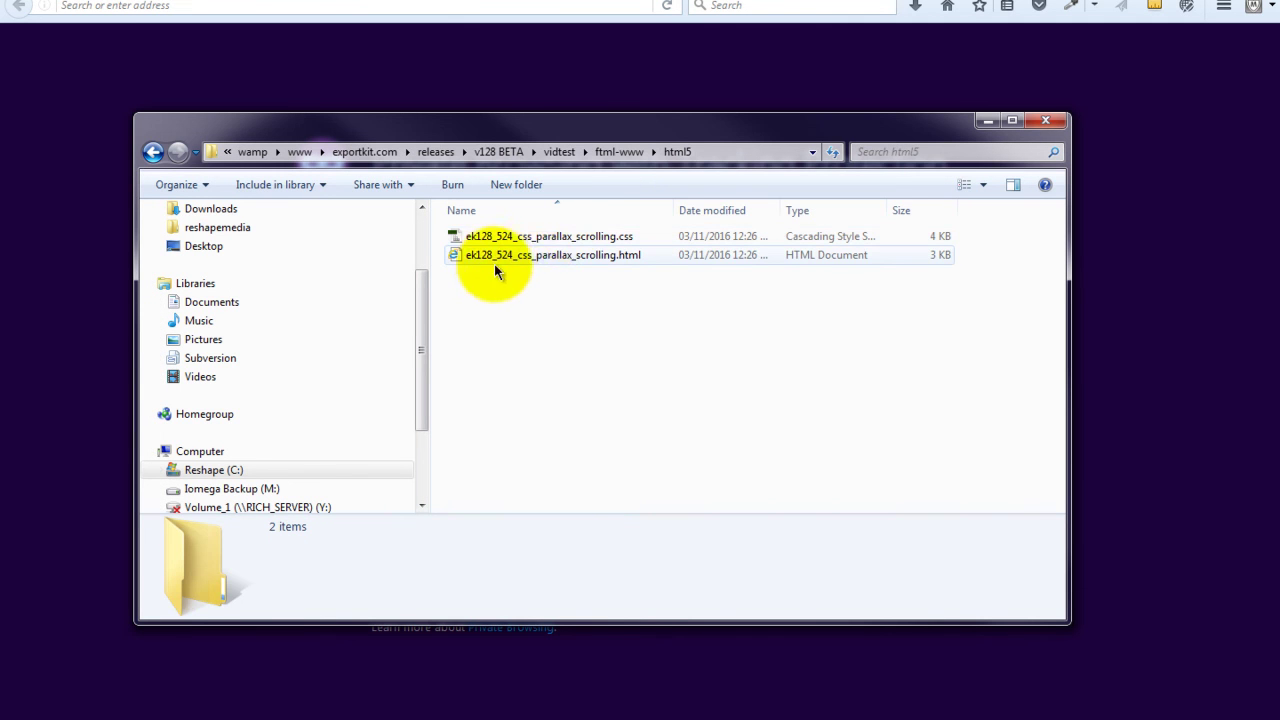
pyautogui.moveTo(535, 263); pyautogui.dragTo(109, 126)
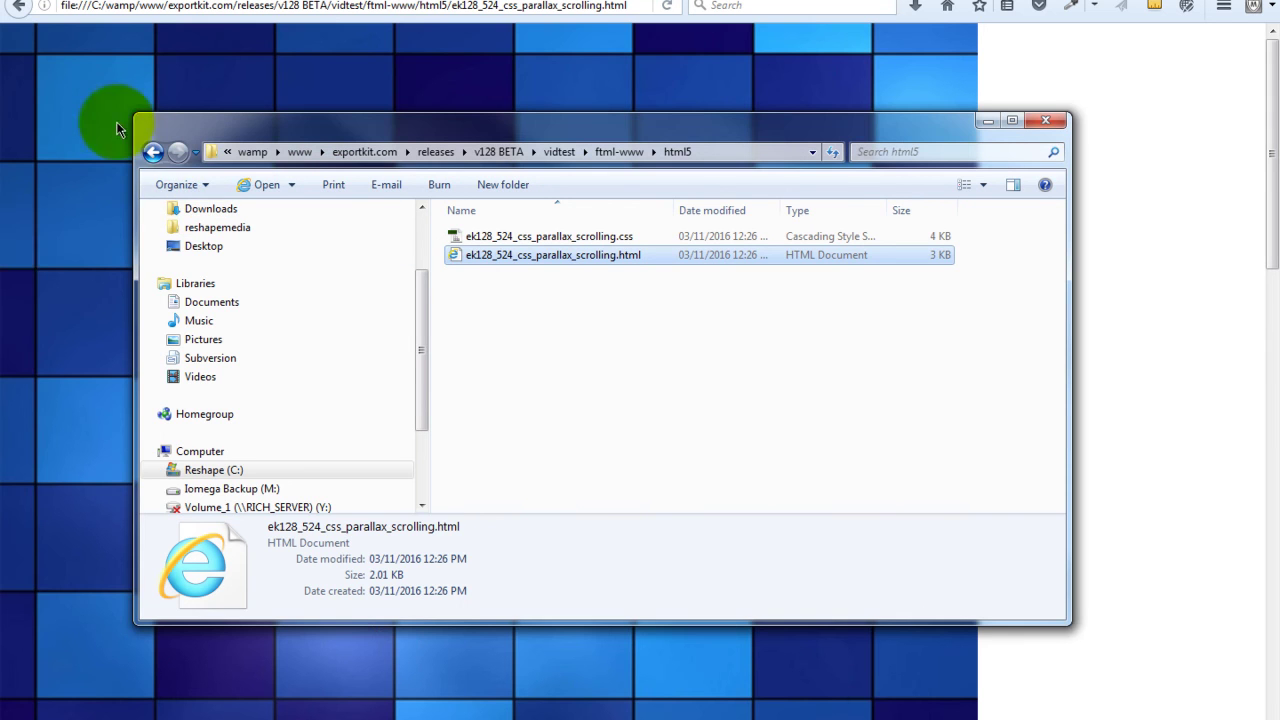
pyautogui.click(35, 230)
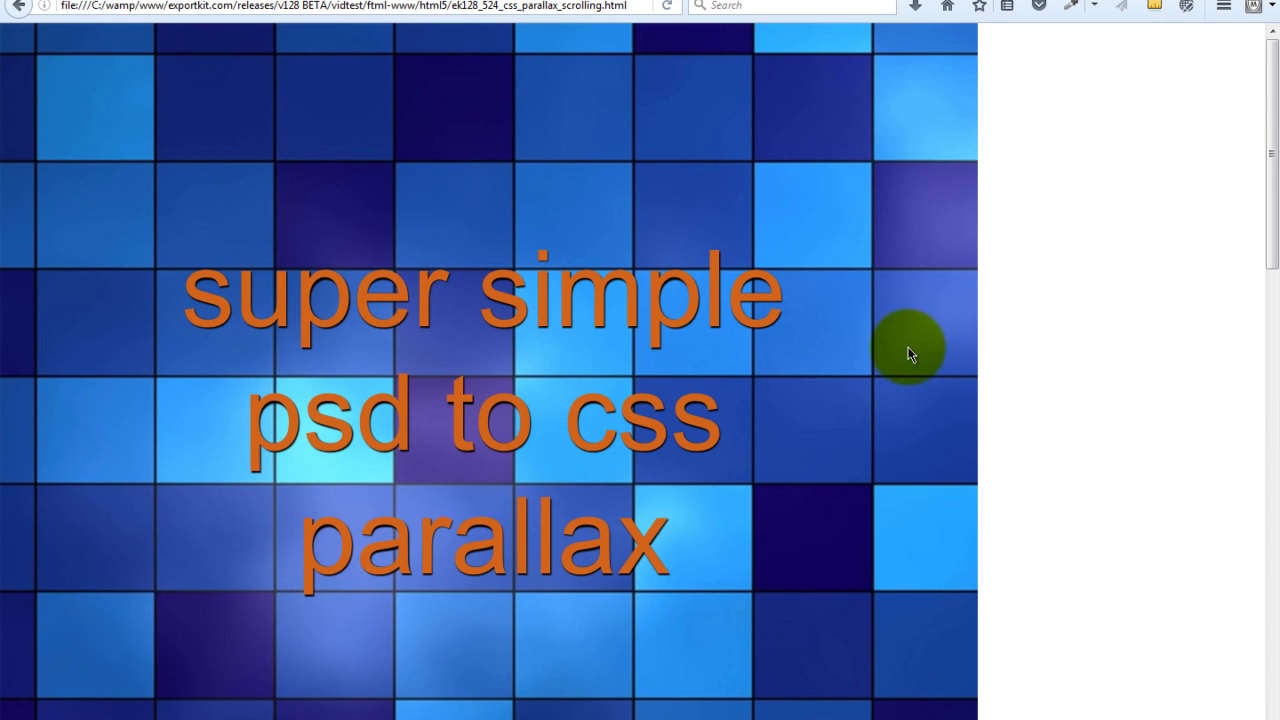
pyautogui.scroll(-8, 914, 375)
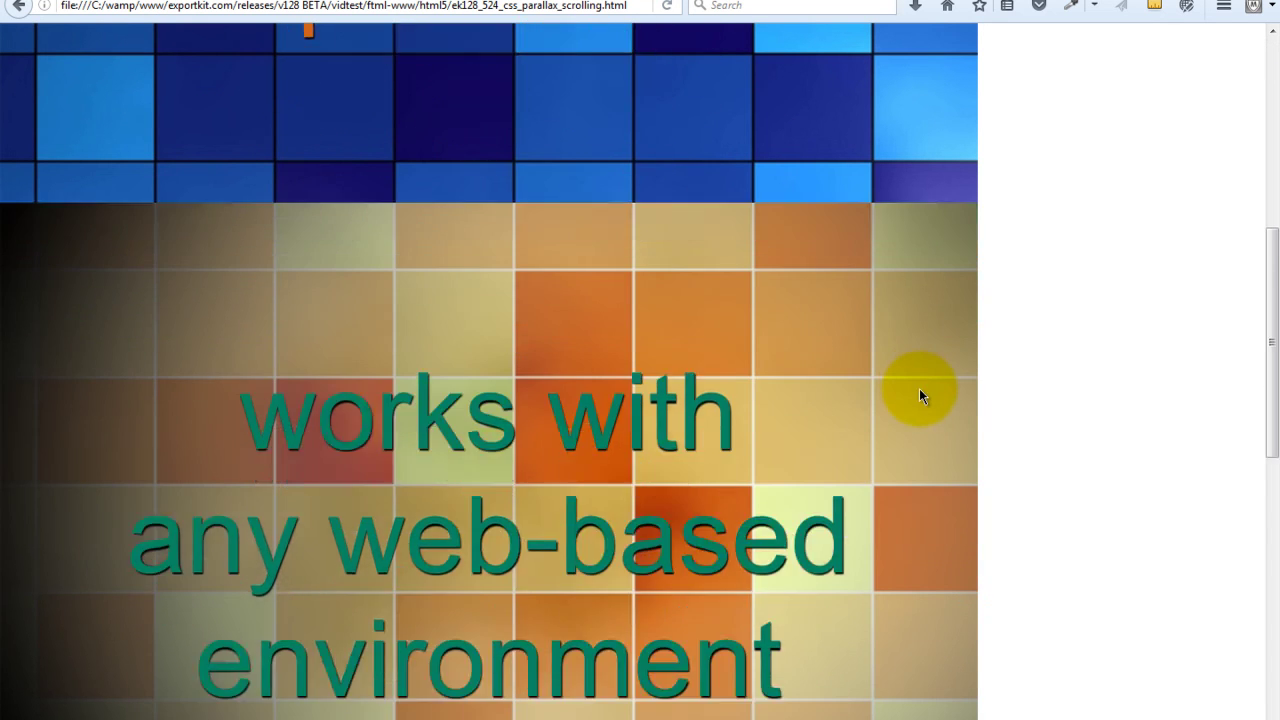
pyautogui.scroll(2, 919, 388)
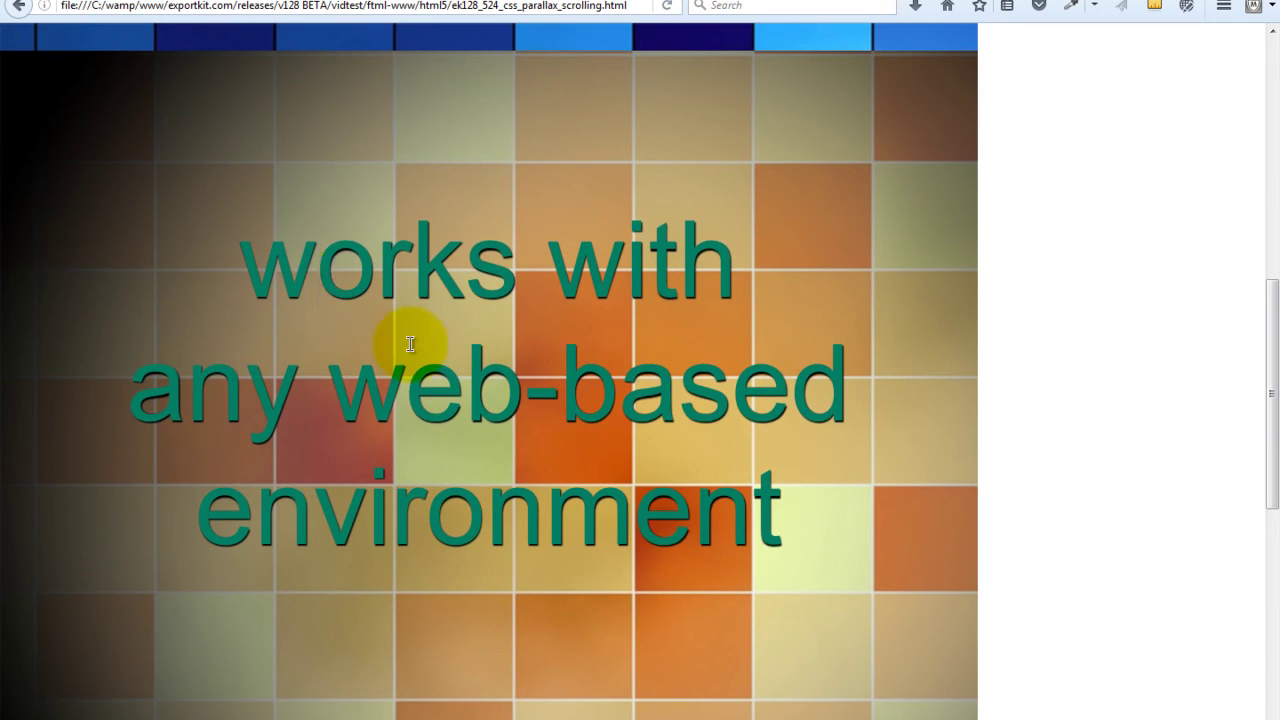
pyautogui.moveTo(316, 265); pyautogui.dragTo(752, 527)
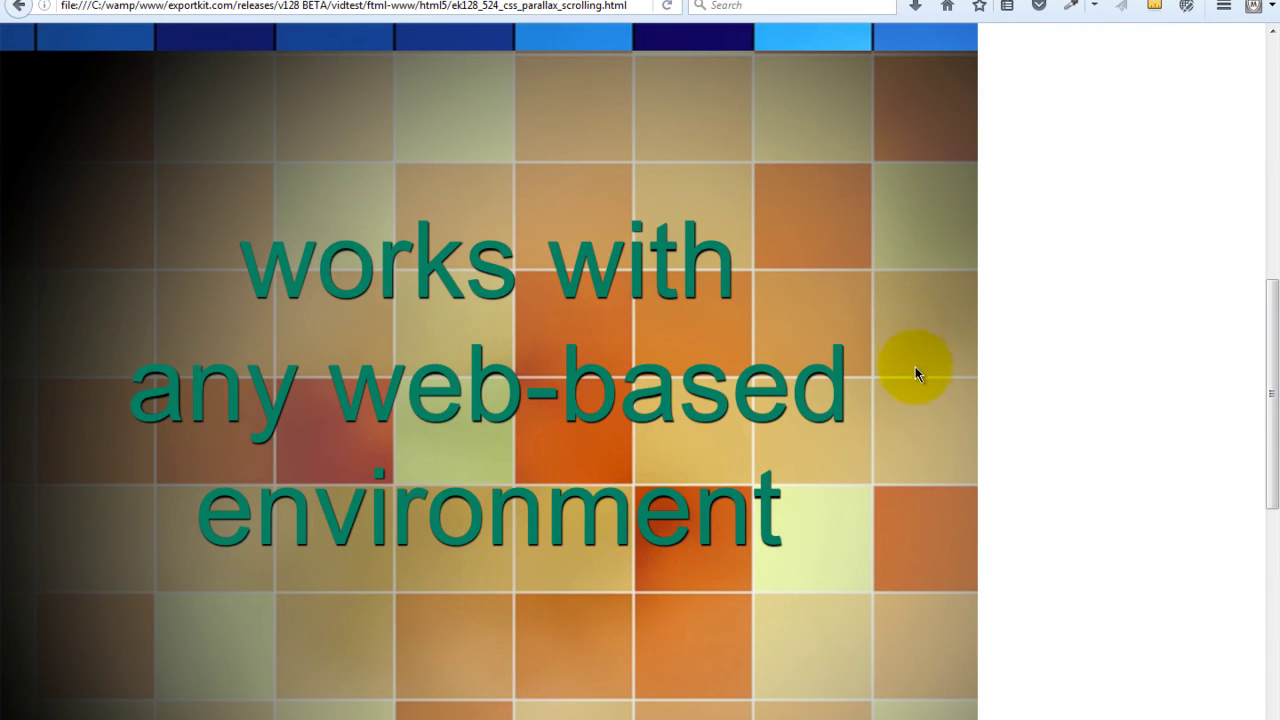
pyautogui.scroll(-8, 915, 366)
pyautogui.scroll(-1, 915, 386)
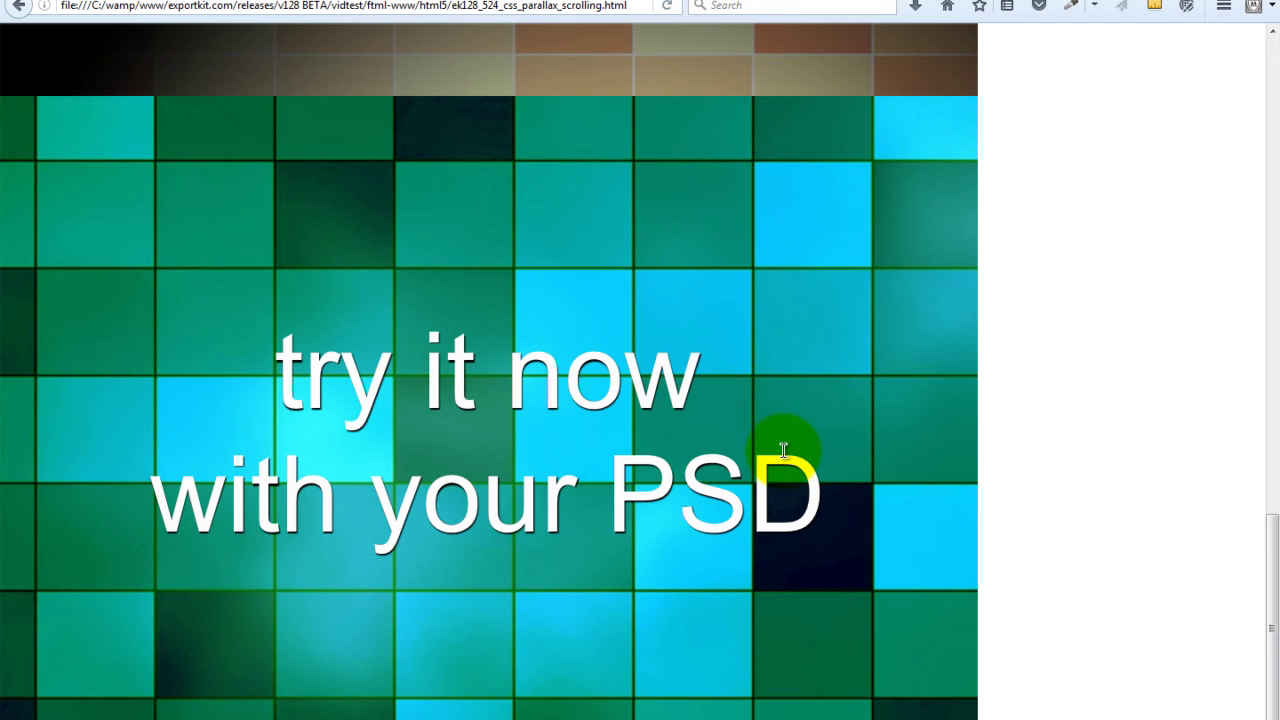
pyautogui.scroll(5, 770, 490)
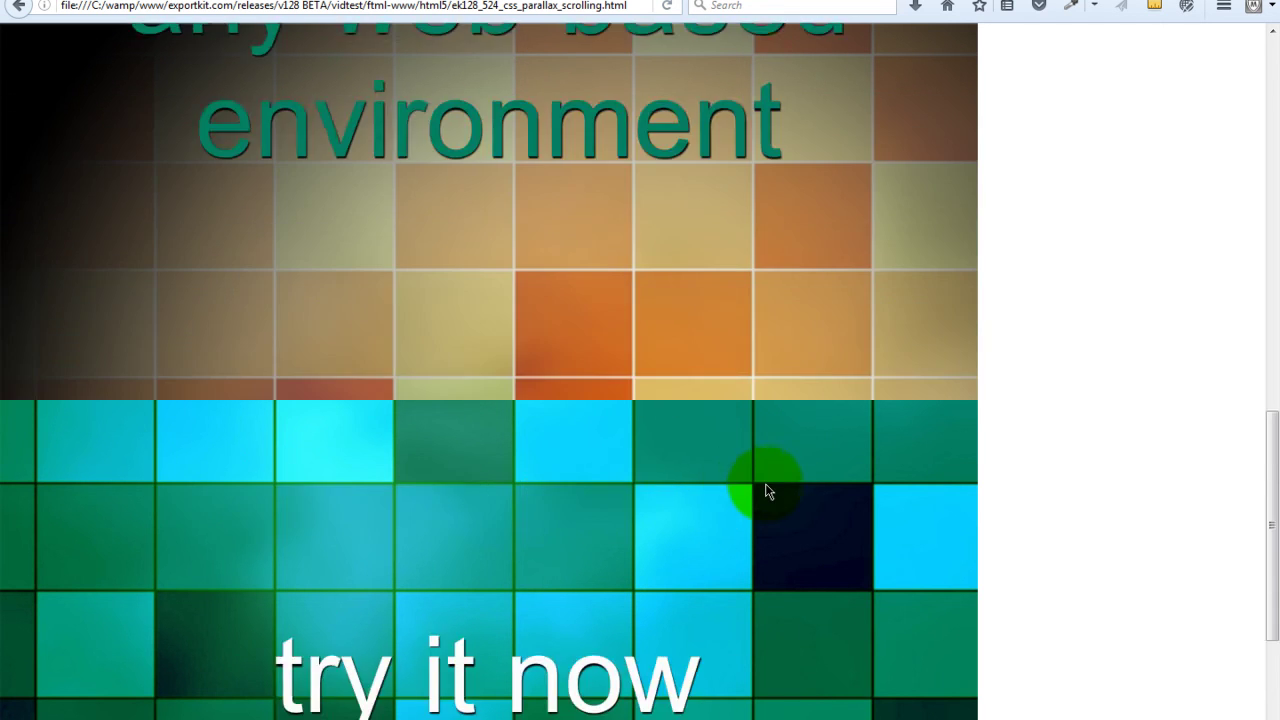
pyautogui.scroll(7, 765, 497)
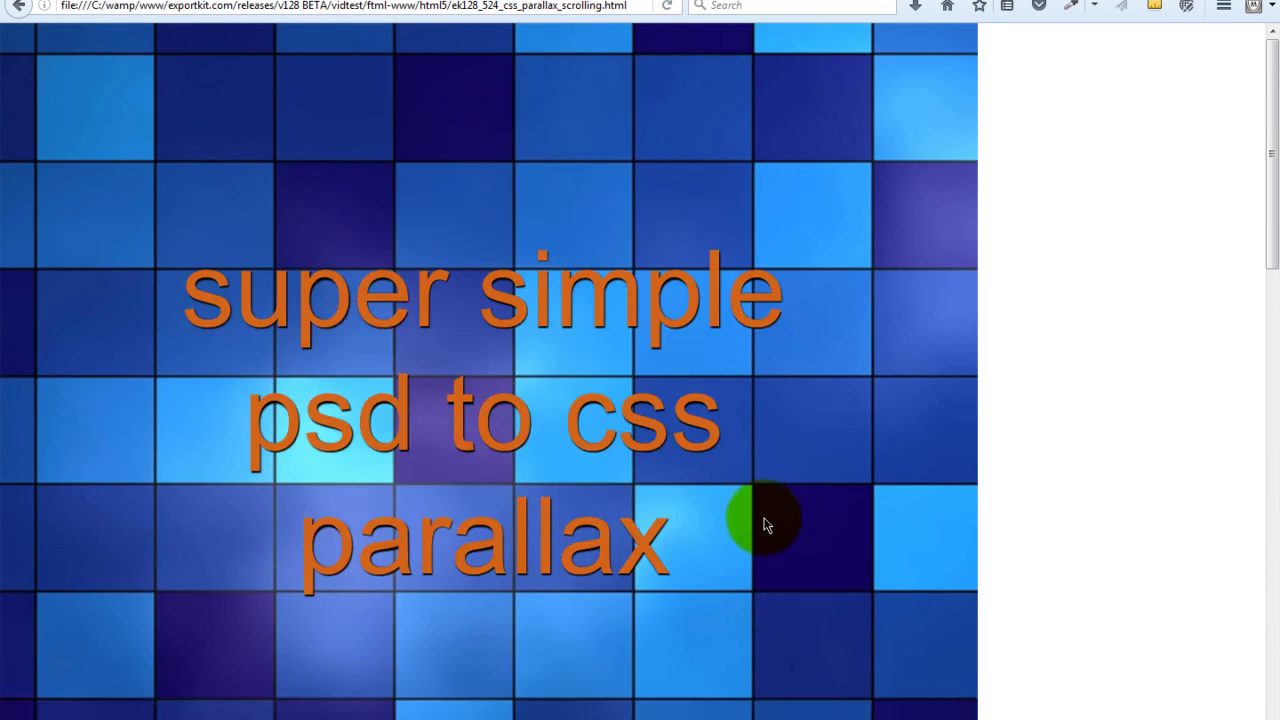
pyautogui.scroll(-6, 661, 500)
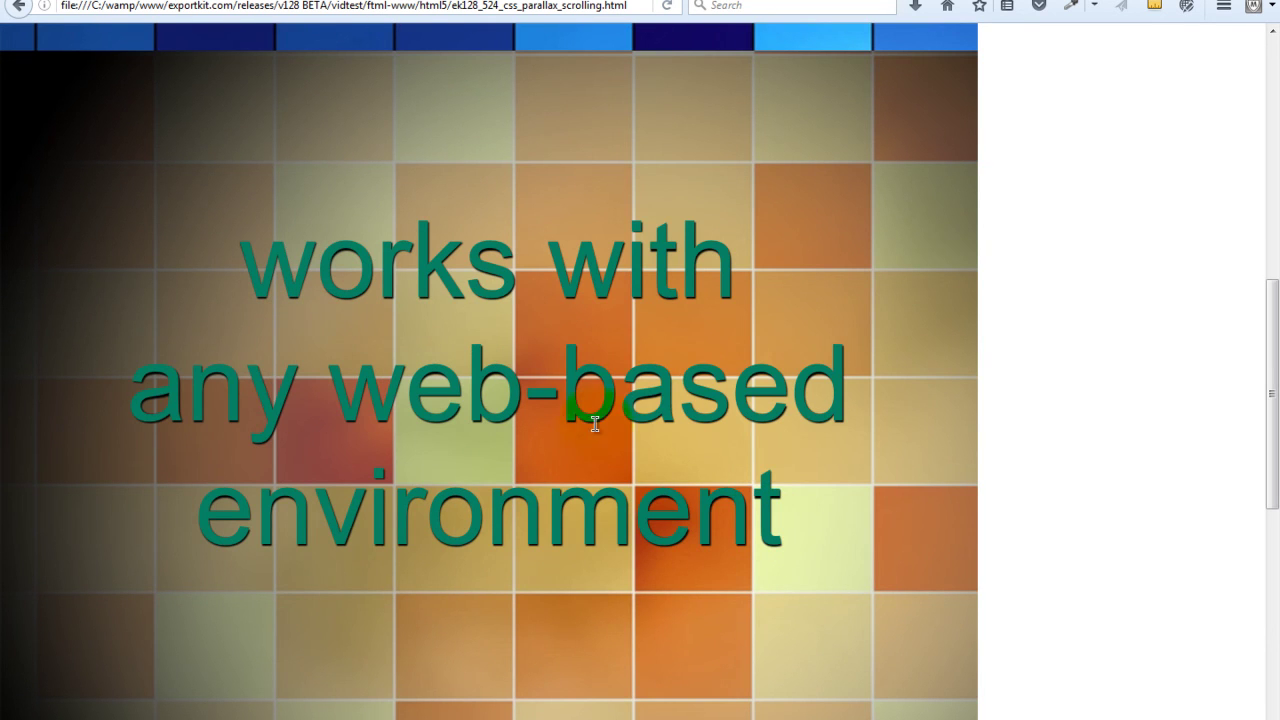
pyautogui.scroll(-5, 672, 548)
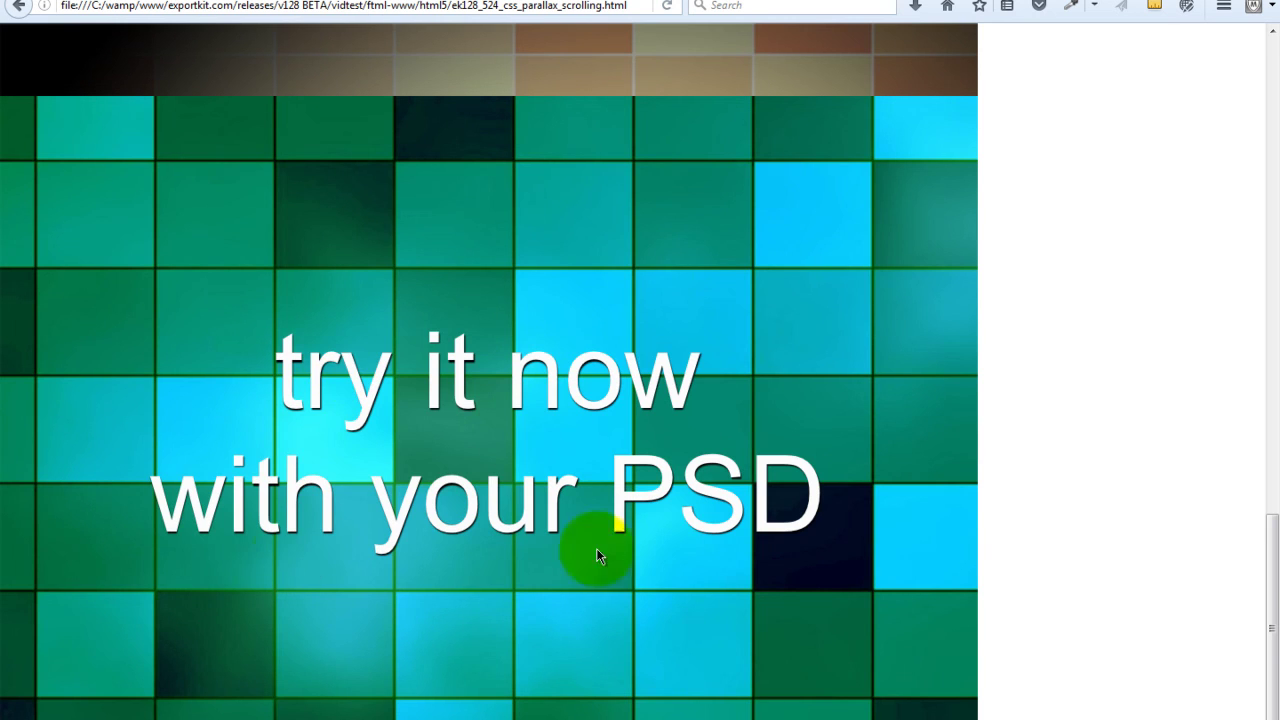
pyautogui.scroll(10, 836, 570)
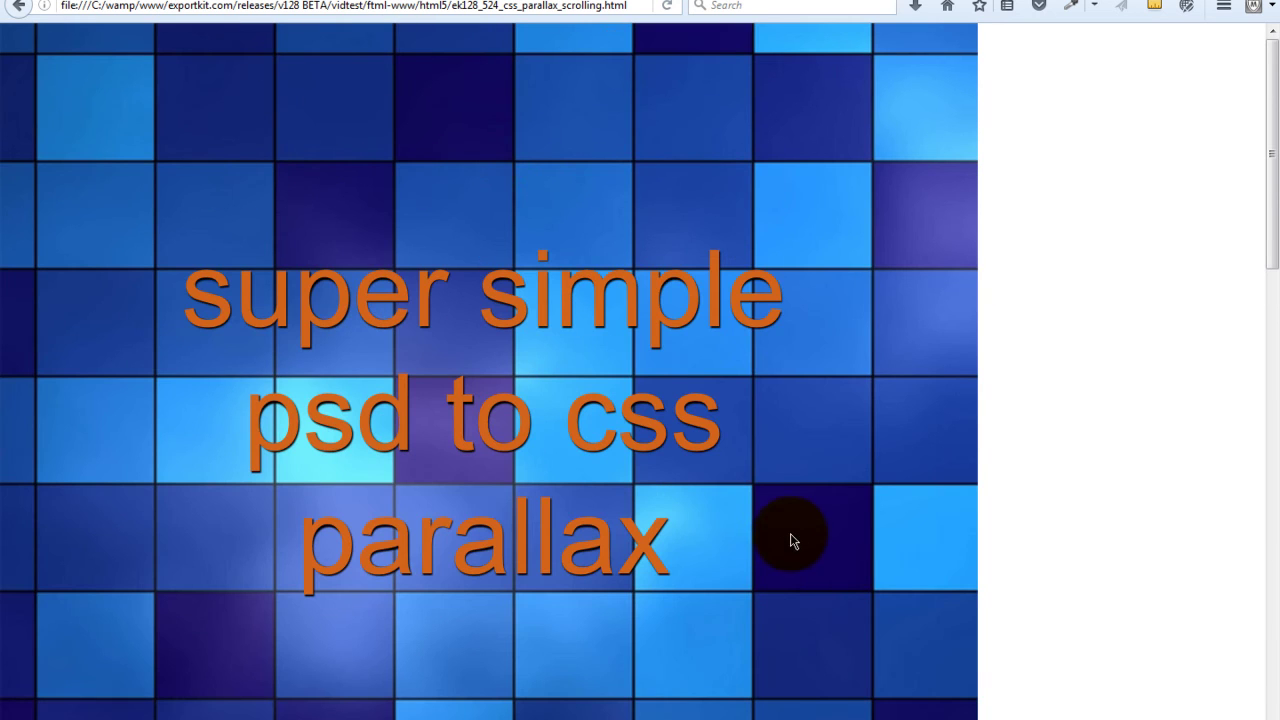